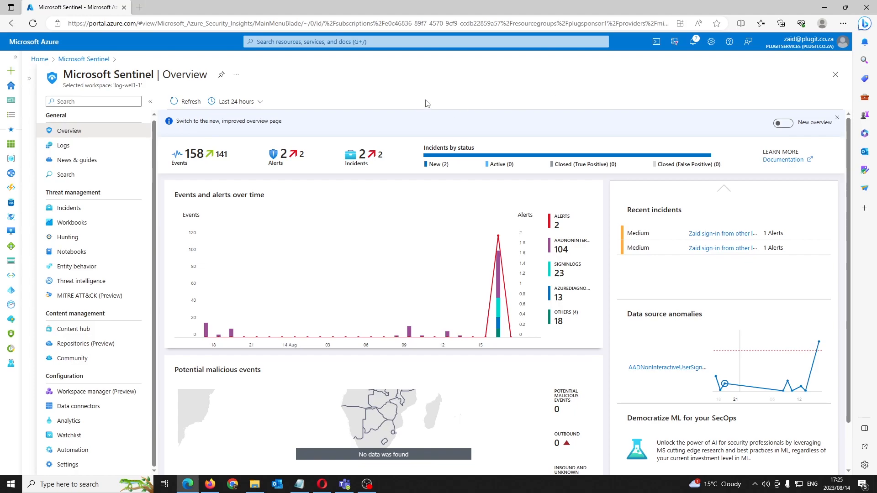
# Review the open Sentinel incidents with their full titles and check the Sentinel channel in Microsoft Teams for incident posts
pyautogui.click(87, 210)
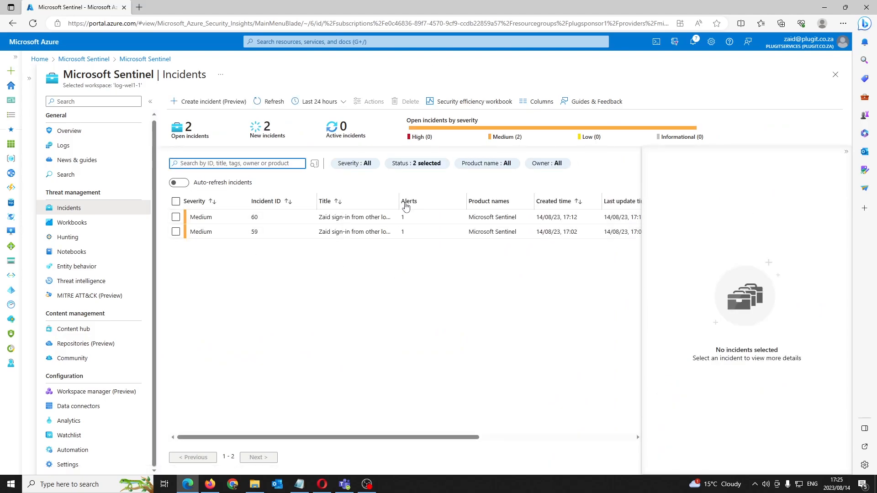
pyautogui.doubleClick(398, 201)
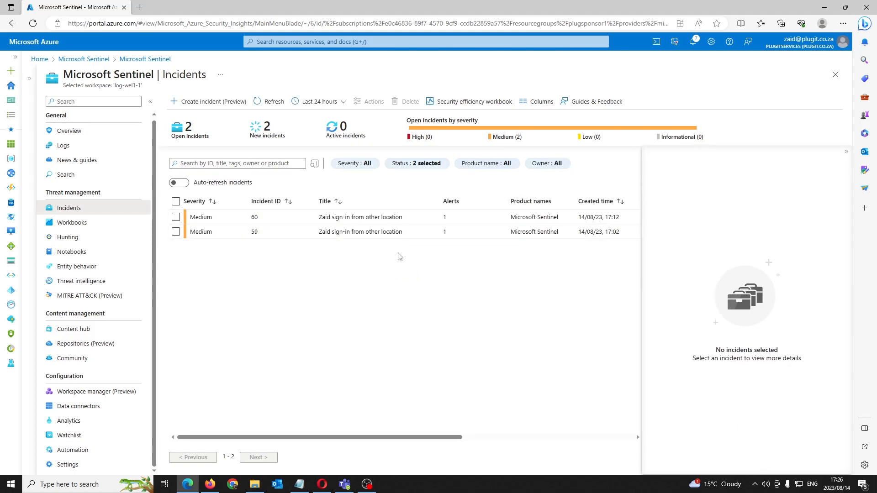
pyautogui.click(345, 484)
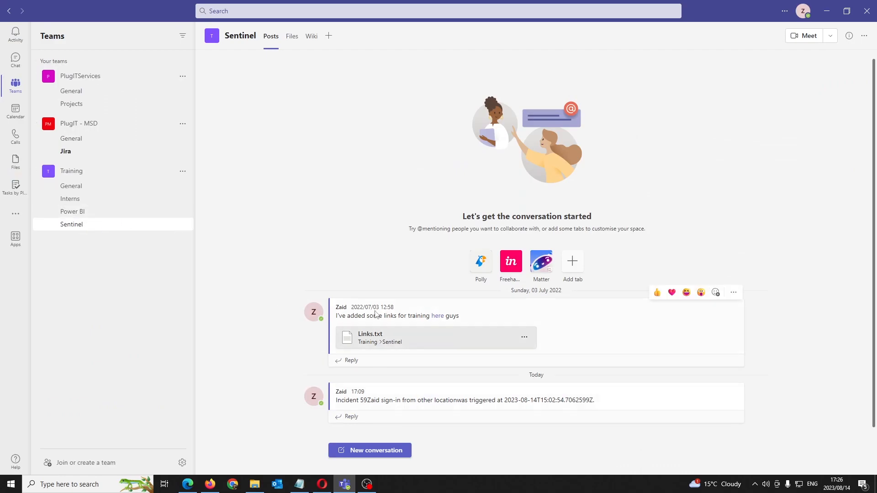
pyautogui.click(339, 487)
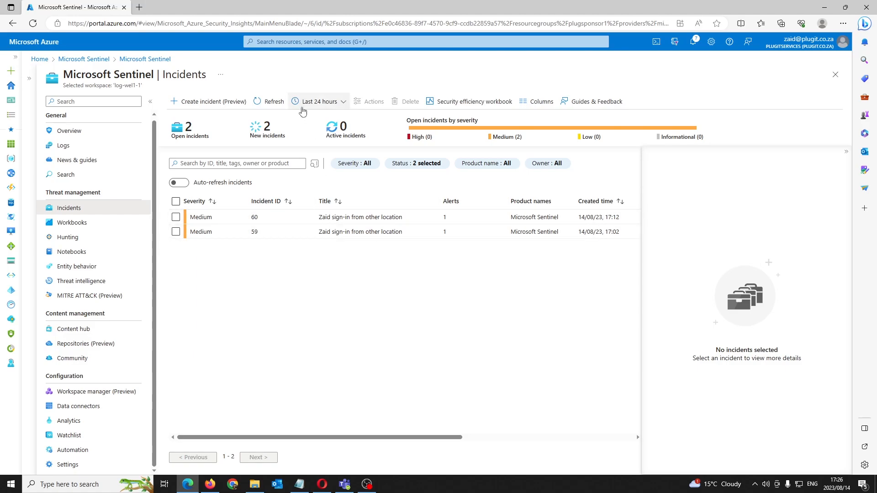
pyautogui.click(270, 101)
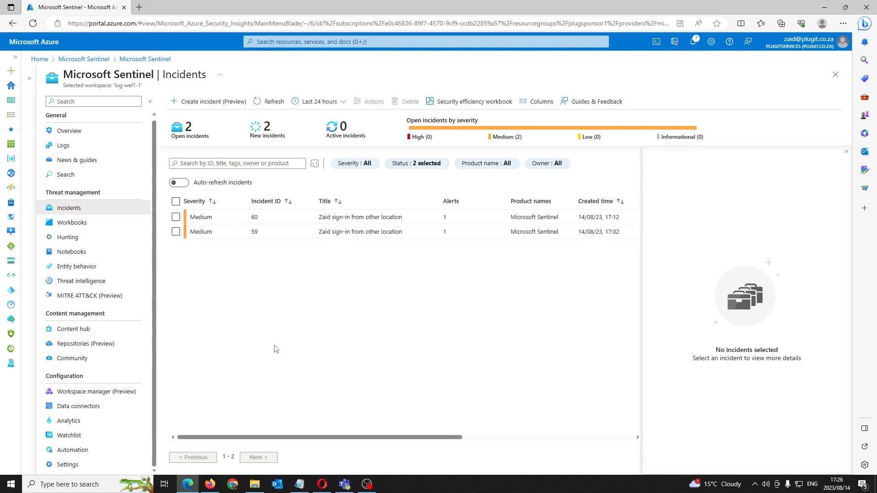
# Start a new playbook with incident trigger from the Automation page's active playbooks
pyautogui.click(89, 454)
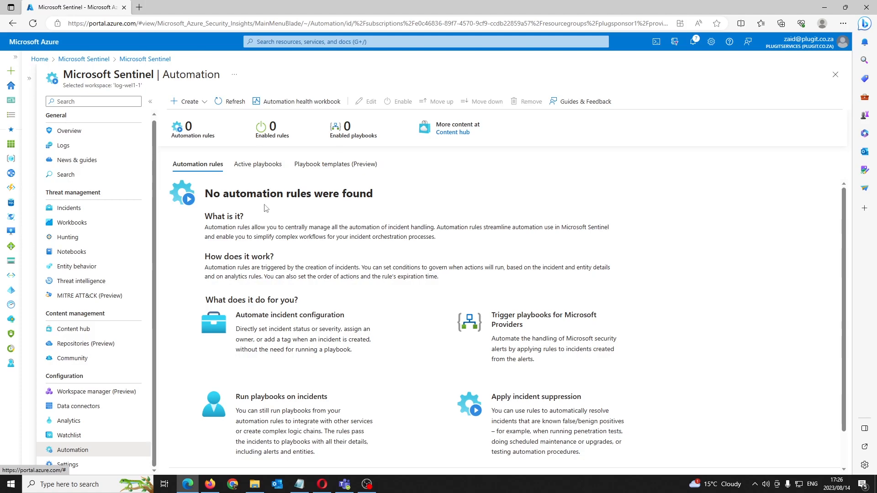
pyautogui.click(255, 171)
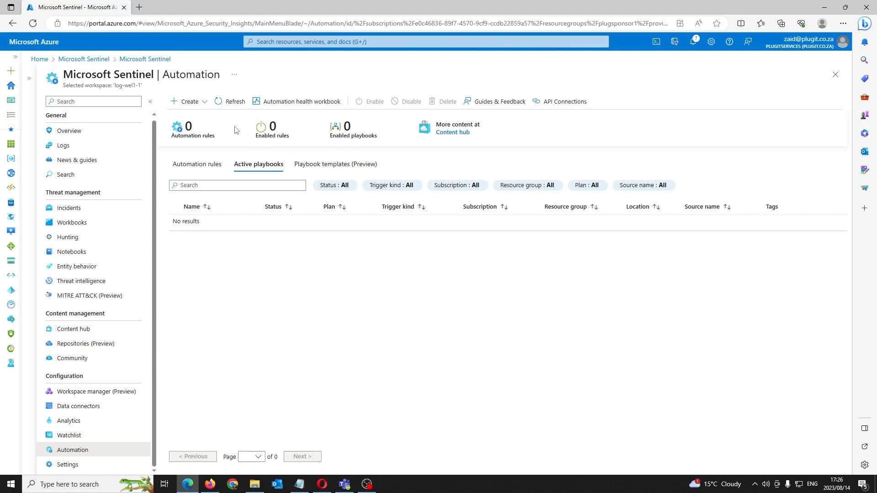
pyautogui.click(203, 102)
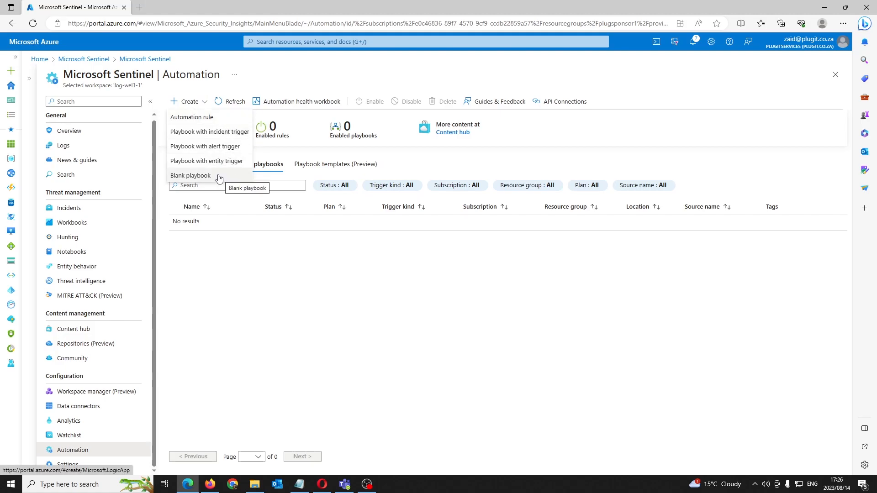
pyautogui.click(227, 132)
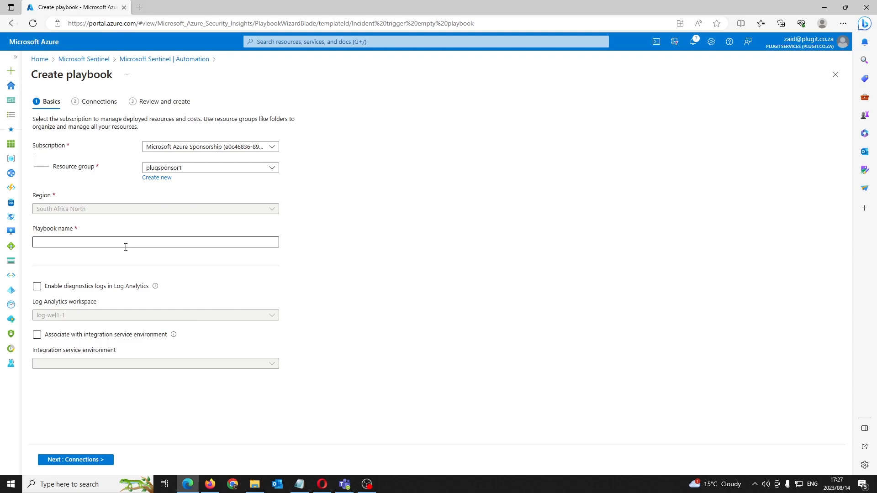
# Create the playbook as Alert_test2 with diagnostics logs enabled in Log Analytics and the managed identity connection, continuing to the designer
pyautogui.click(102, 243)
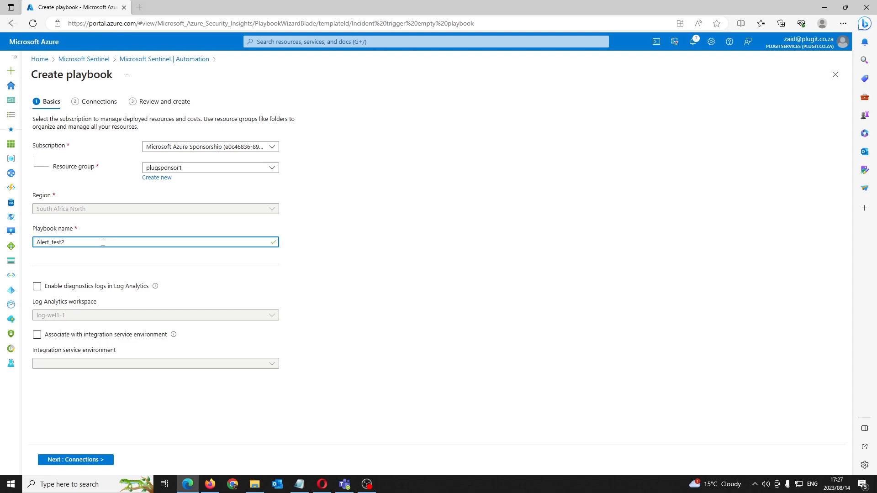
pyautogui.click(36, 287)
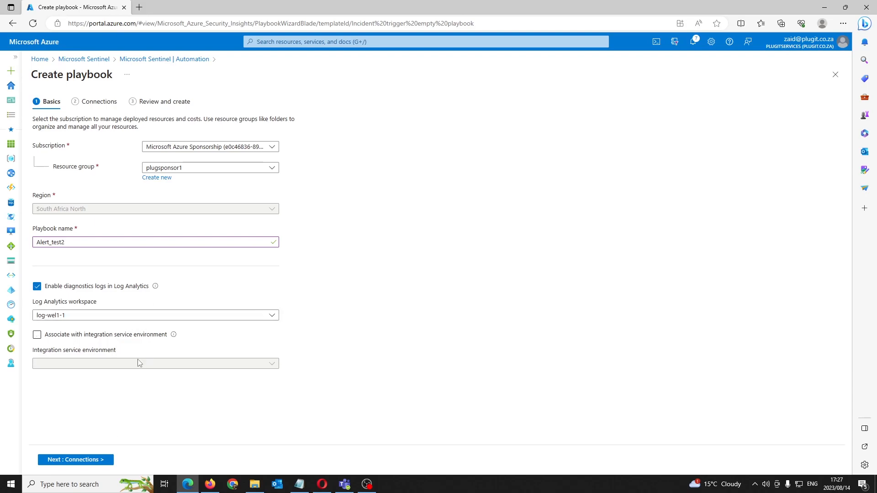
pyautogui.click(96, 459)
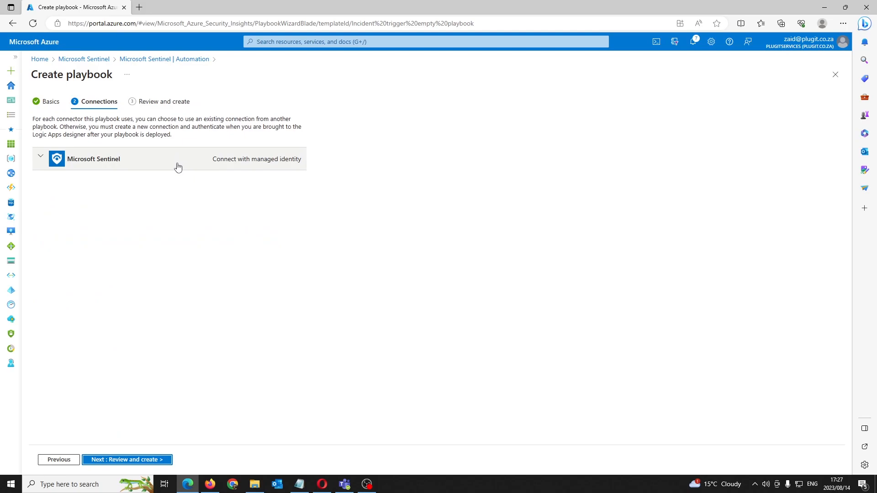
pyautogui.click(156, 166)
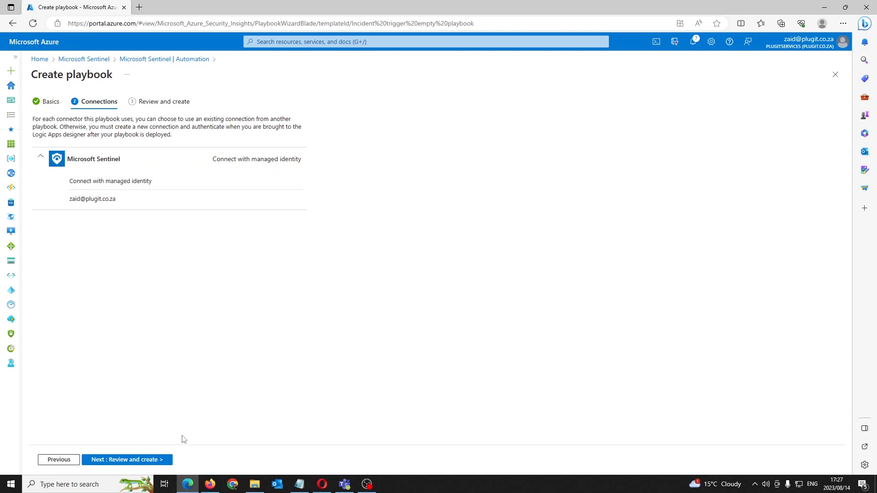
pyautogui.click(145, 460)
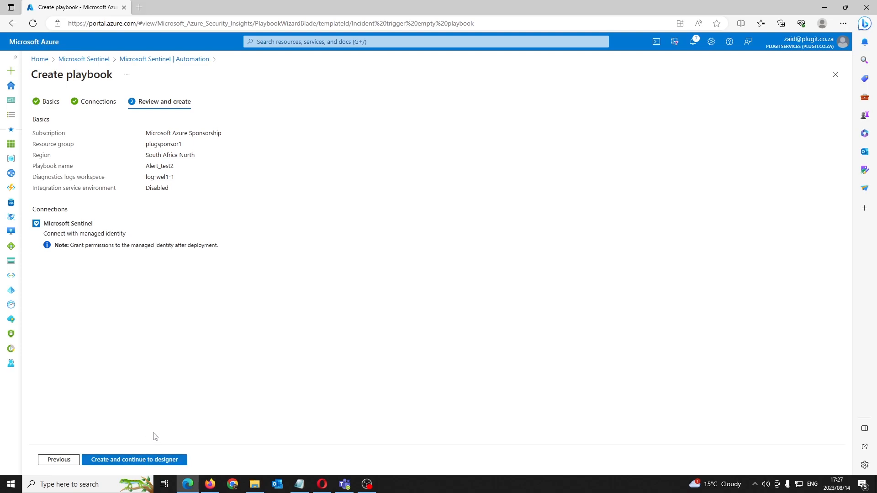
pyautogui.click(135, 460)
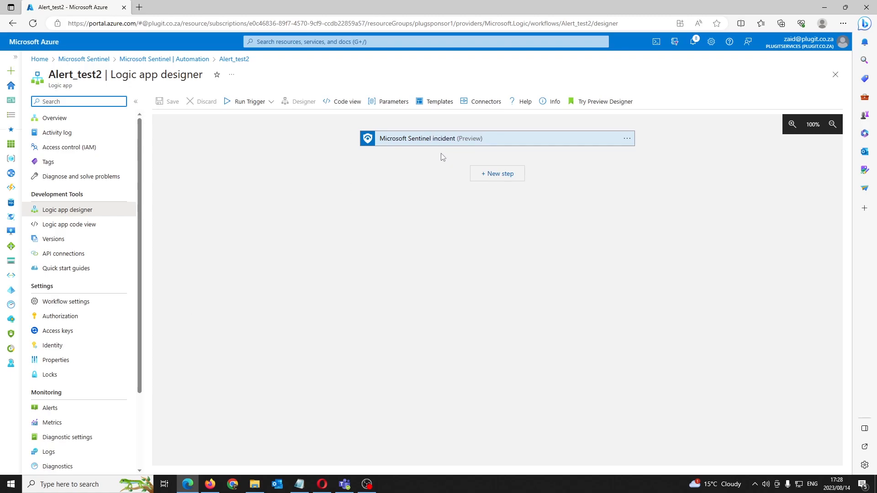
# Switch the Microsoft Sentinel incident trigger's connection from the managed identity to the user's account
pyautogui.click(466, 139)
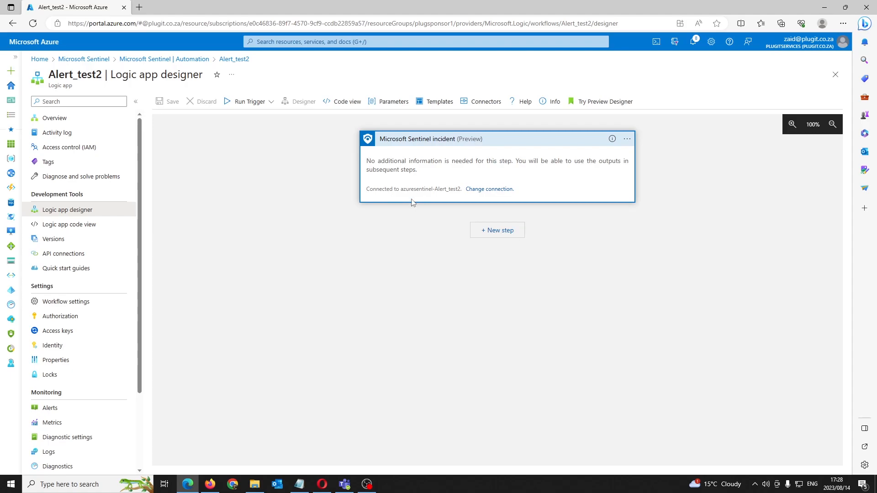
pyautogui.click(481, 189)
pyautogui.click(373, 230)
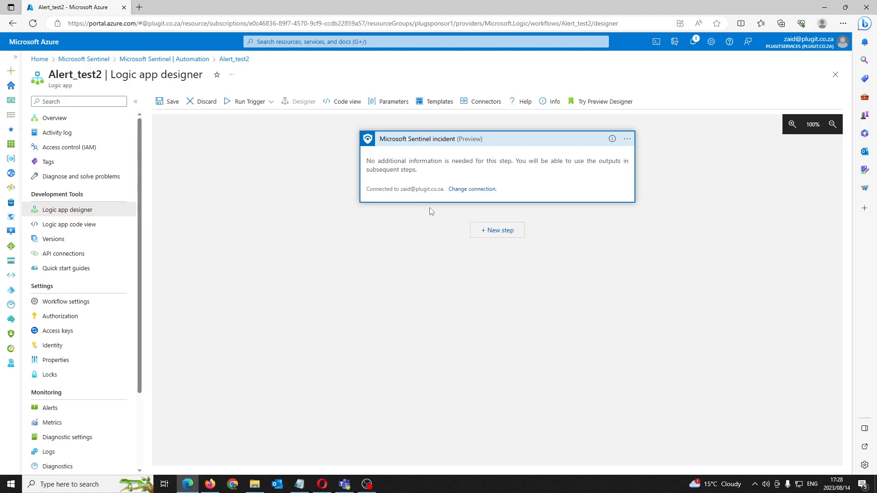
# Add a new step below the incident trigger and find the Microsoft Sentinel connector by searching for "sentinel"
pyautogui.click(501, 235)
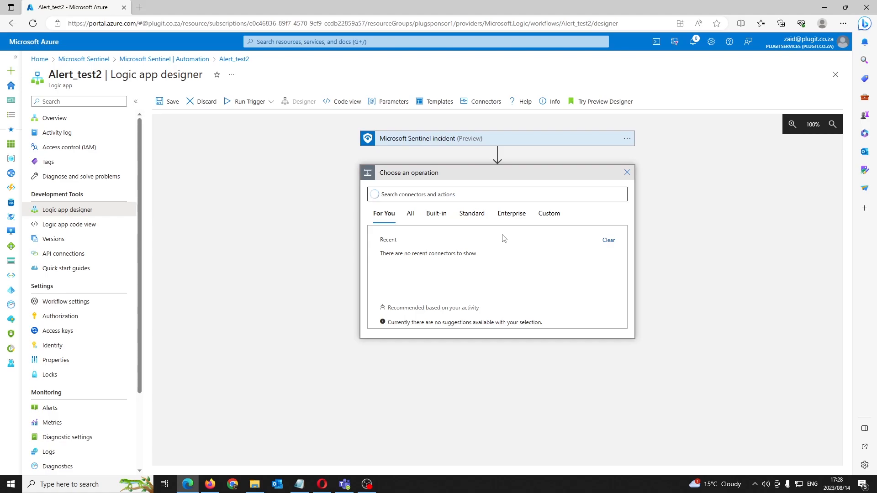
pyautogui.write('get ')
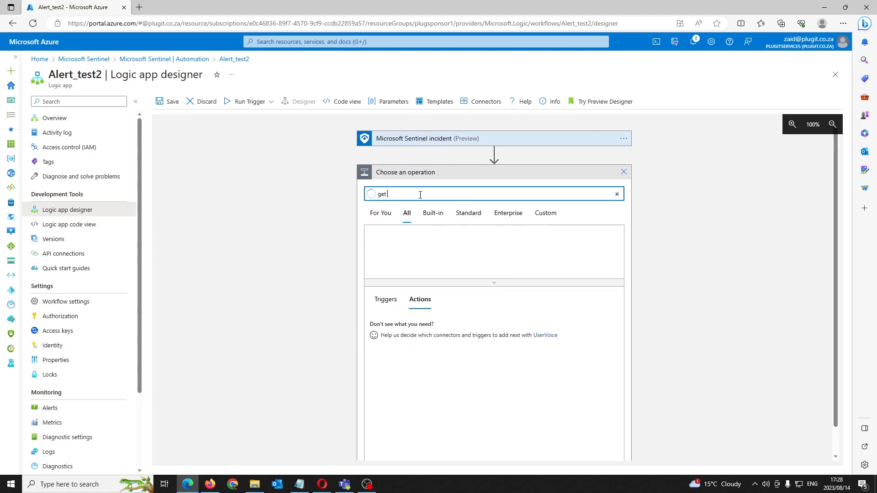
pyautogui.write('entities')
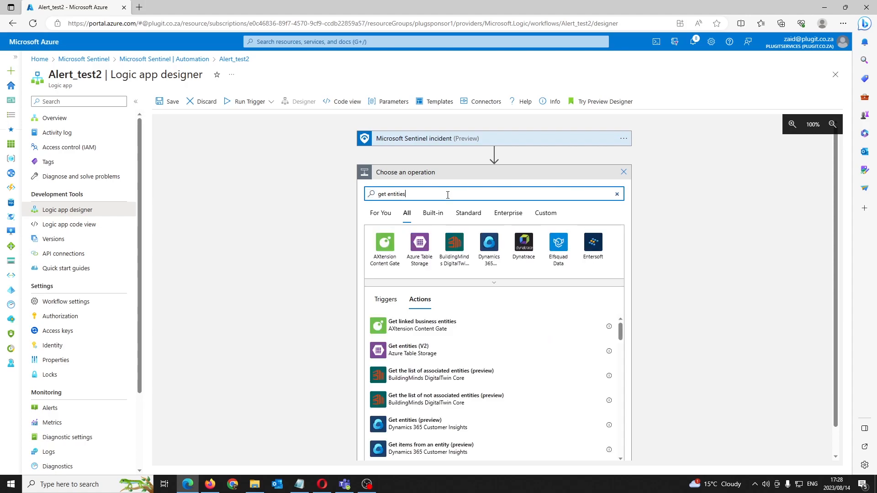
pyautogui.tripleClick(396, 196)
pyautogui.write('sentinel')
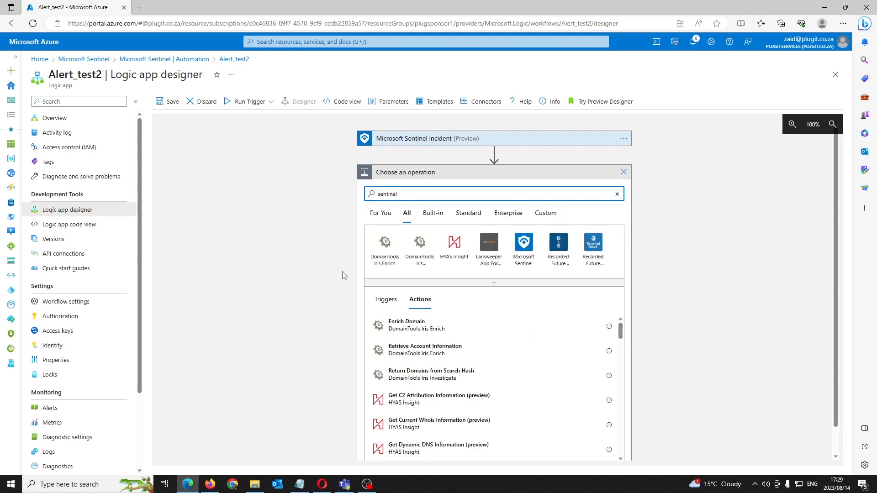
pyautogui.click(517, 246)
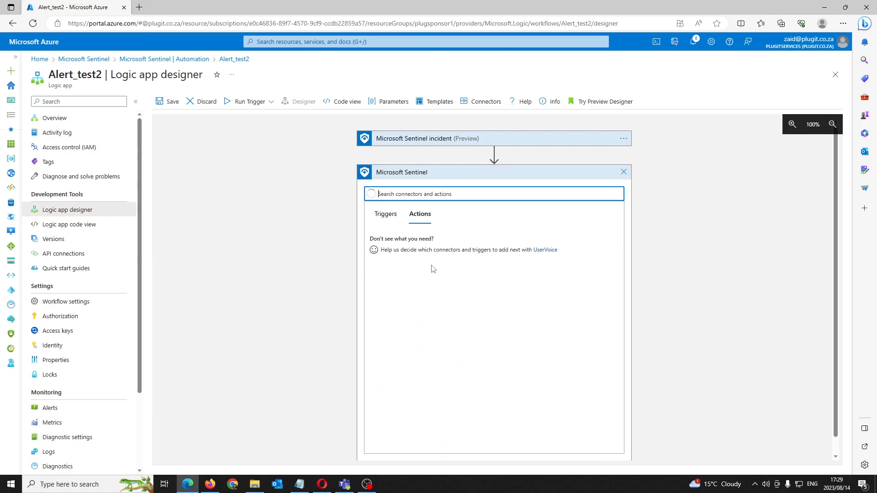
# Use Microsoft Sentinel's Get incident (preview) action for the new step
pyautogui.scroll(-6, 447, 311)
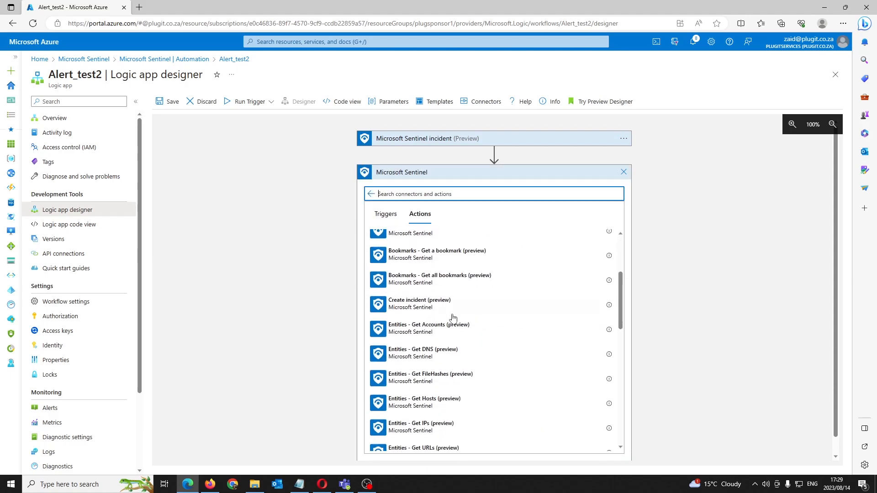
pyautogui.scroll(3, 436, 325)
pyautogui.scroll(3, 437, 325)
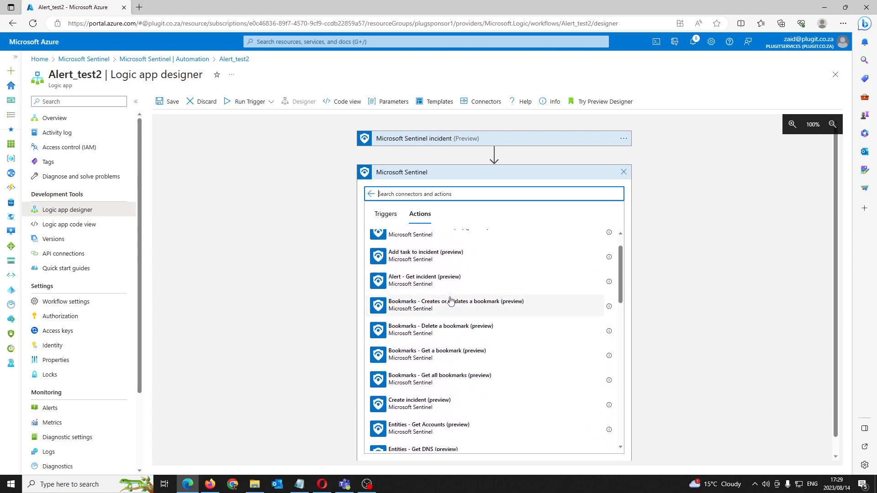
pyautogui.scroll(-3, 441, 313)
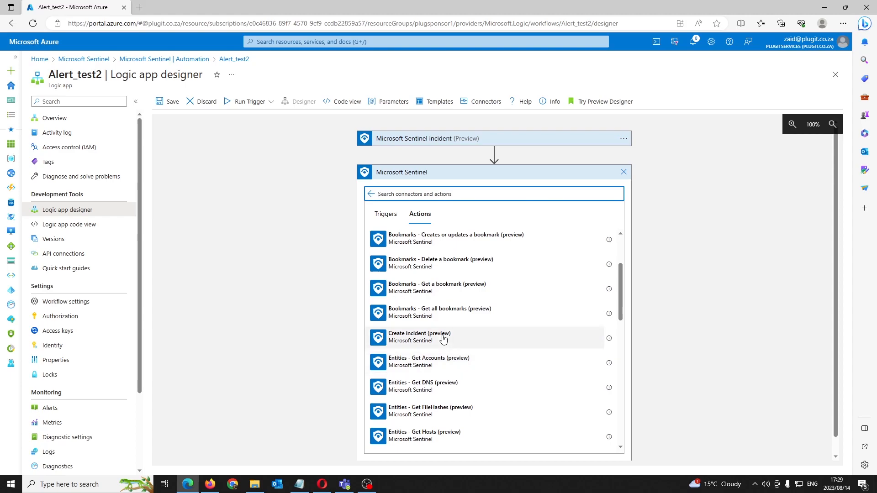
pyautogui.scroll(-3, 448, 341)
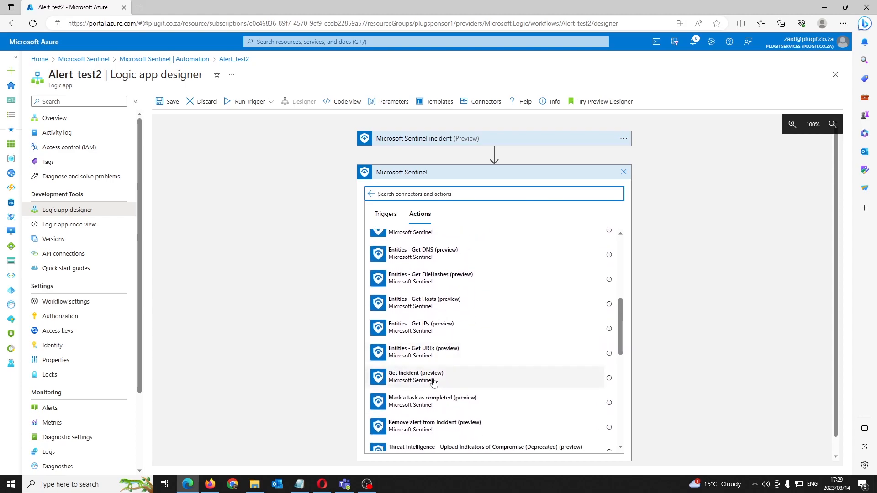
pyautogui.click(432, 381)
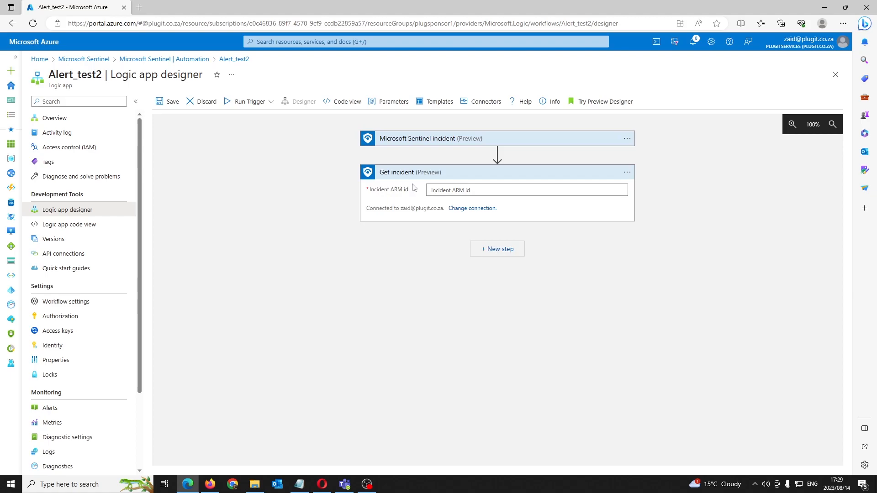
# Fill the Get incident action's Incident ARM id with the Incident ARM ID dynamic content, found by searching for "arm"
pyautogui.click(463, 191)
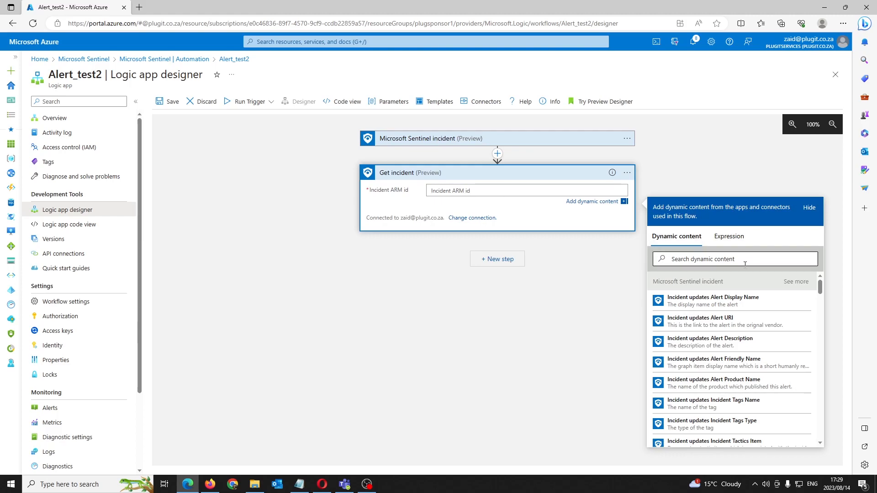
pyautogui.click(720, 260)
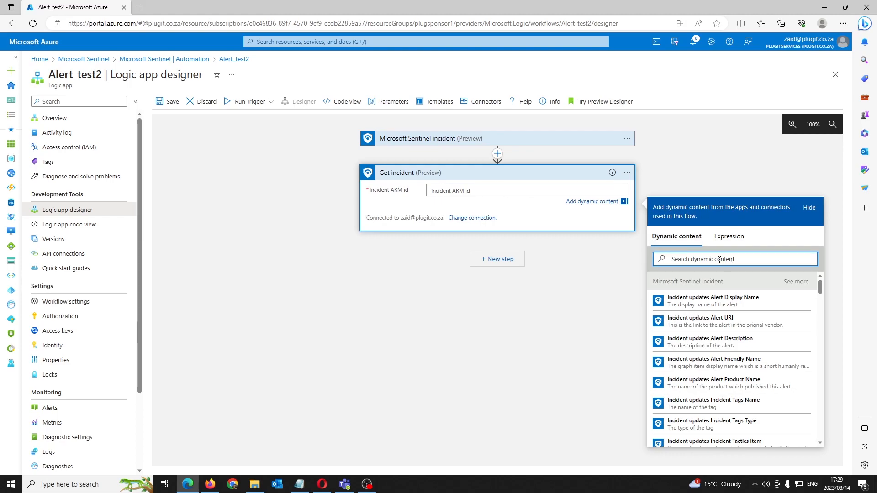
pyautogui.write('arm')
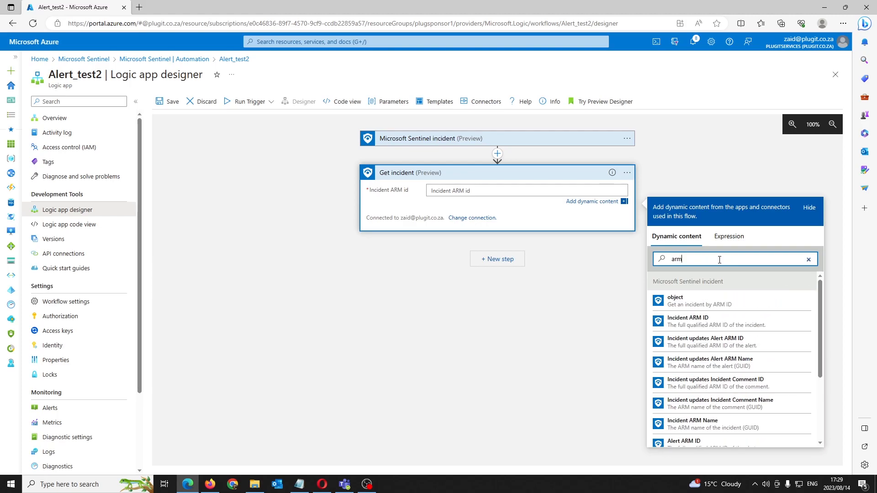
pyautogui.click(727, 323)
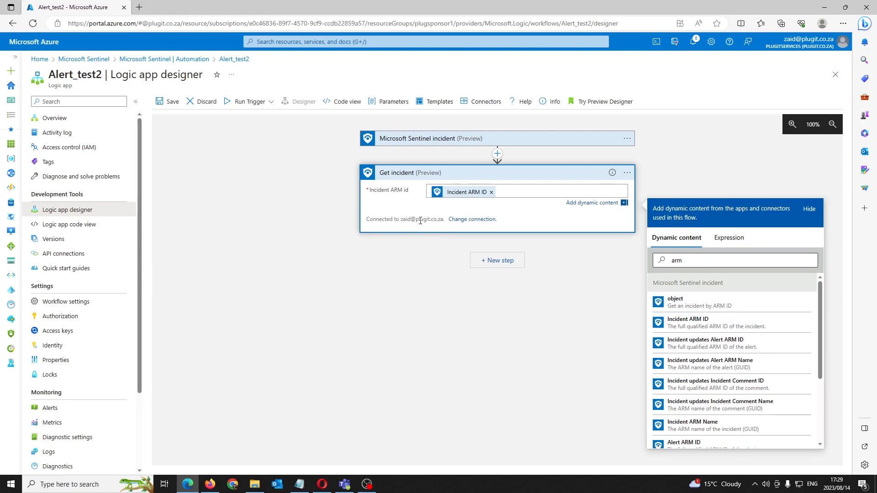
pyautogui.moveTo(375, 219); pyautogui.dragTo(432, 219)
pyautogui.click(541, 248)
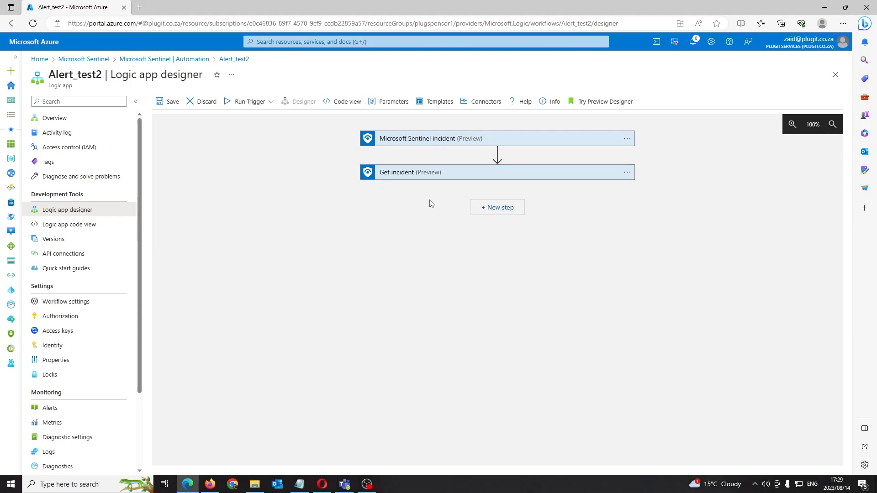
# Add Microsoft Teams' Post message in a chat or channel action as a new step below Get incident
pyautogui.click(497, 209)
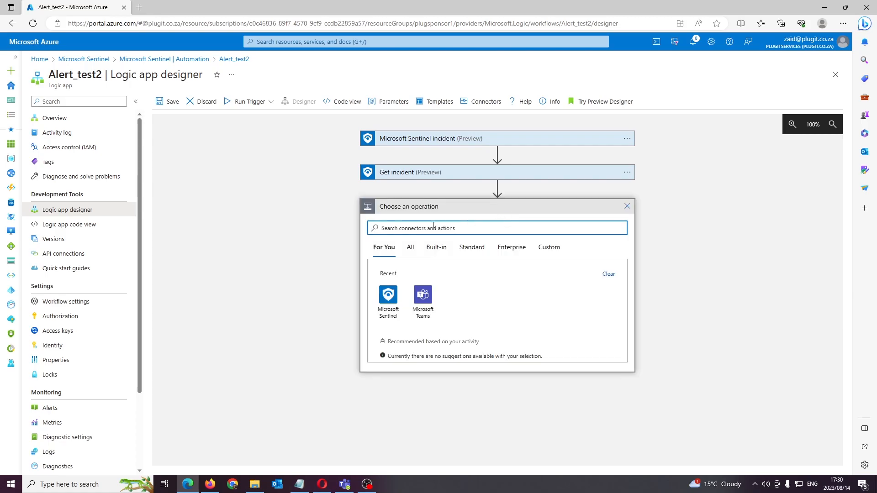
pyautogui.click(428, 300)
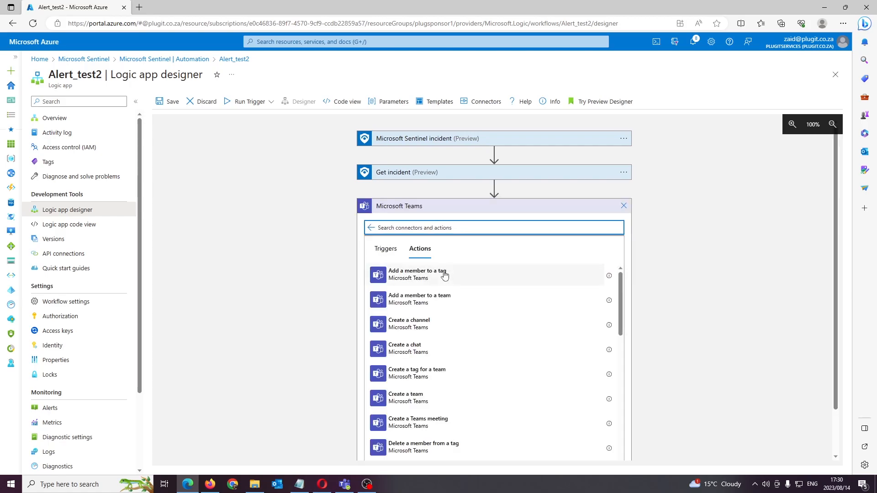
pyautogui.scroll(-1, 468, 288)
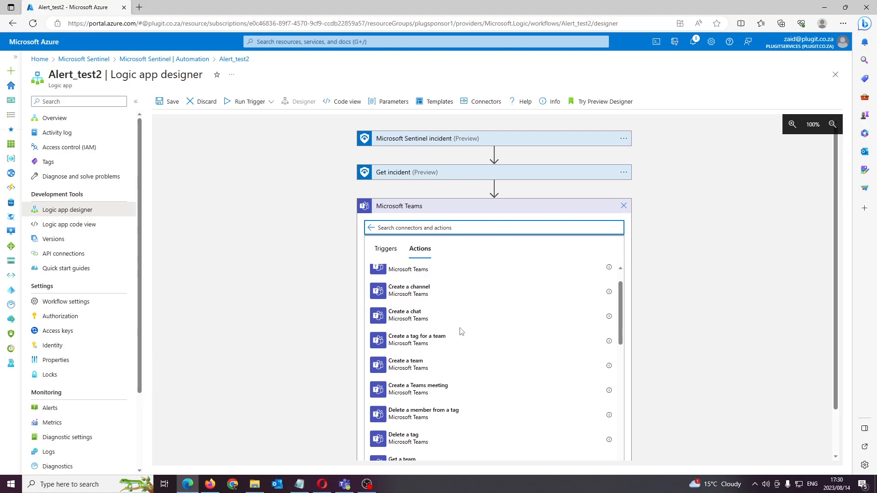
pyautogui.scroll(-2, 438, 333)
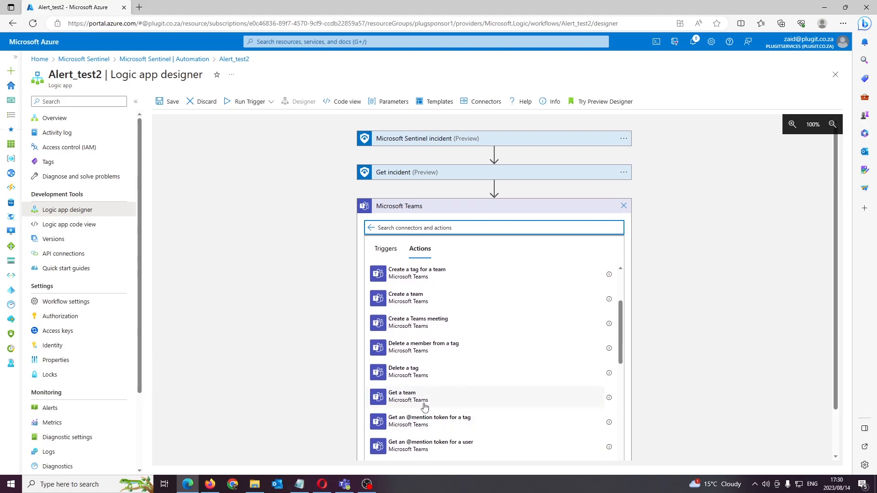
pyautogui.scroll(-4, 434, 397)
pyautogui.scroll(-6, 442, 394)
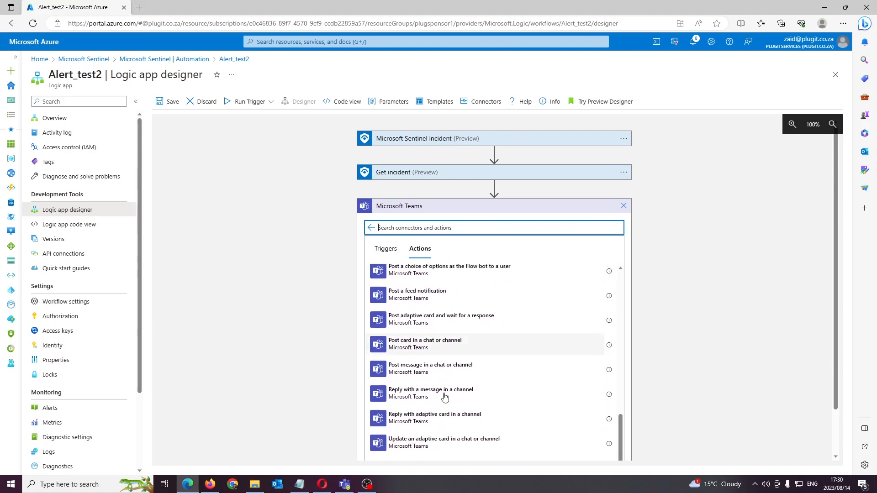
pyautogui.click(451, 367)
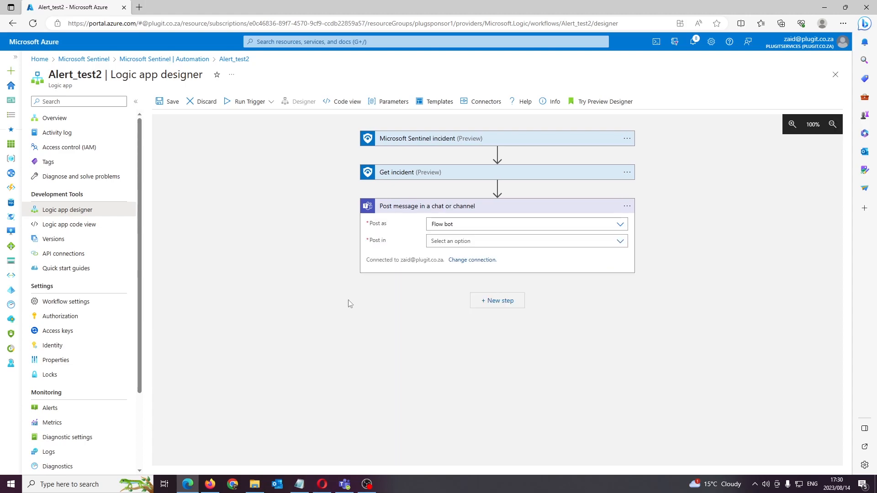
# Set the Teams message action to post as User and post in Channel
pyautogui.click(619, 225)
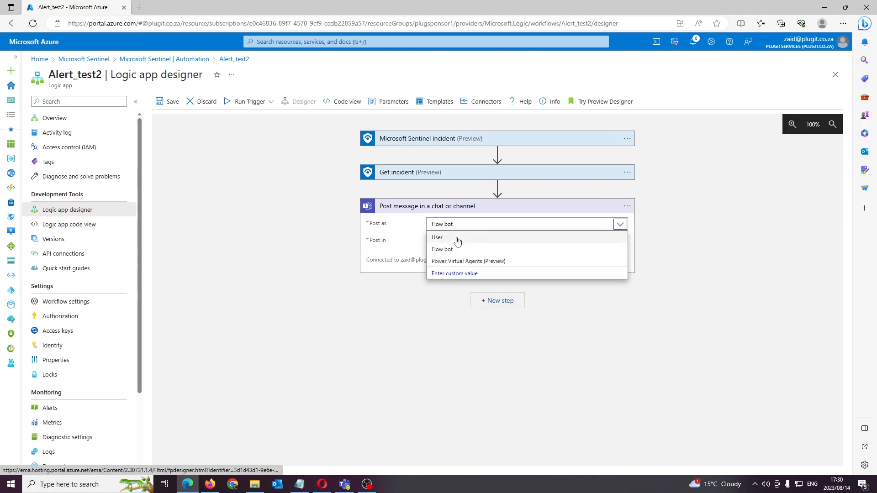
pyautogui.click(438, 237)
pyautogui.click(472, 241)
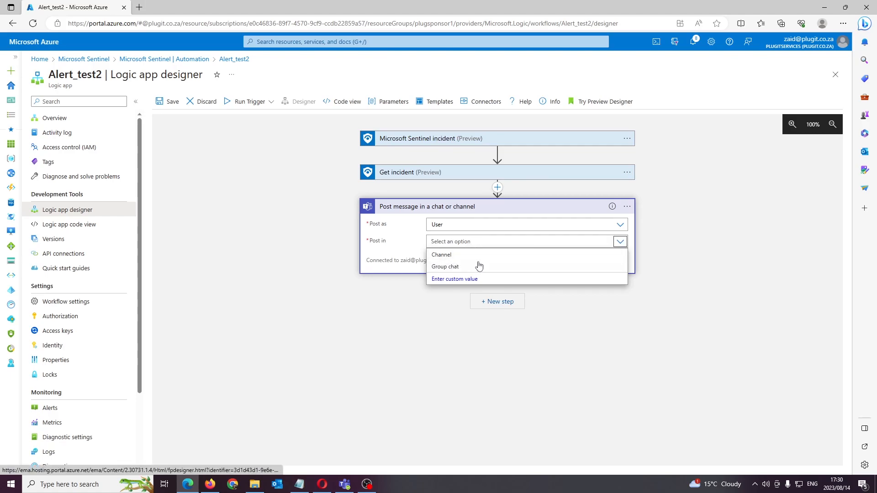
pyautogui.click(455, 255)
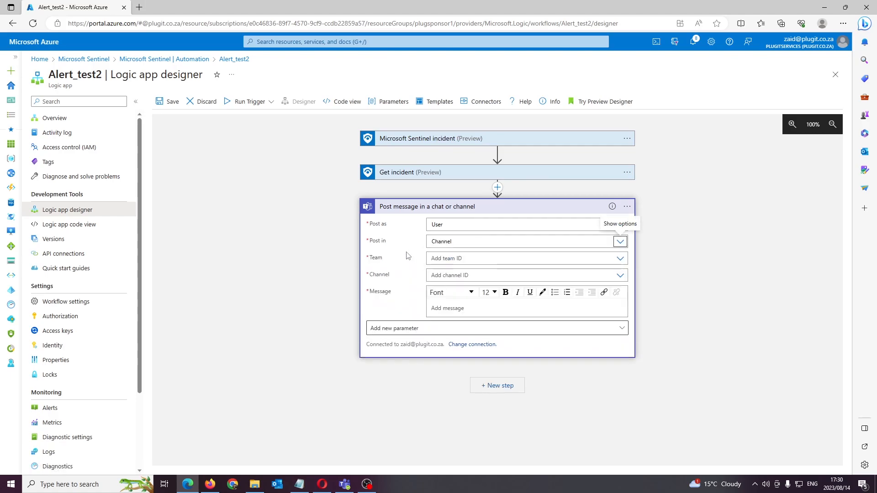
# Choose the Training team and its Sentinel channel as the destination of the Teams message
pyautogui.click(470, 259)
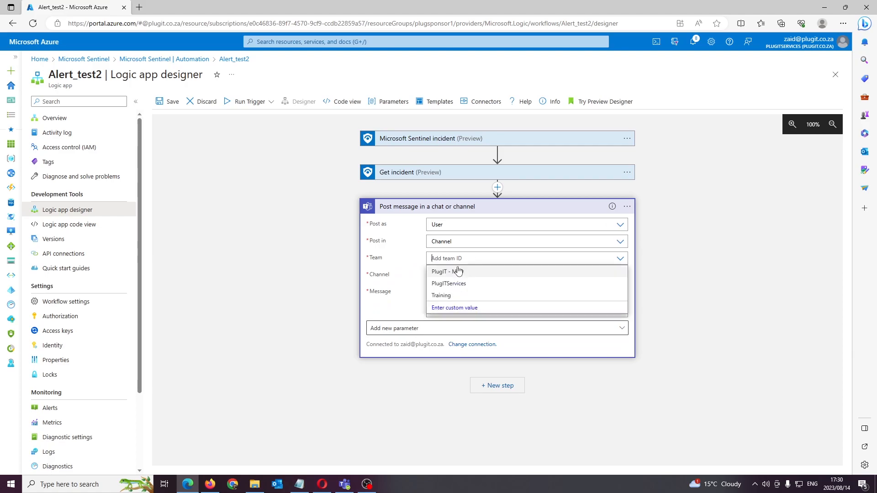
pyautogui.click(455, 296)
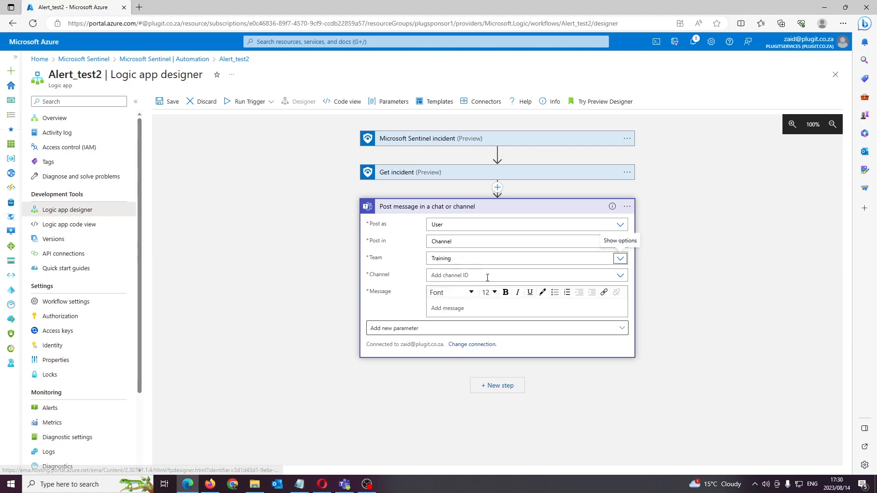
pyautogui.click(496, 276)
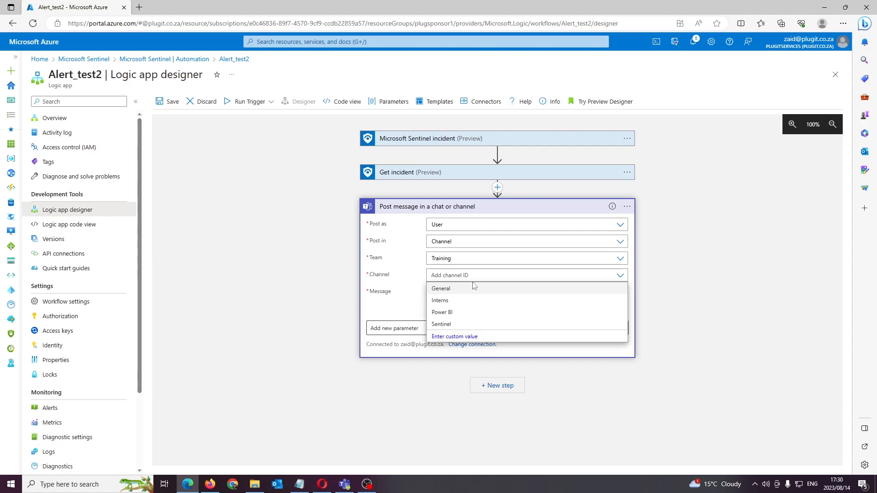
pyautogui.click(454, 325)
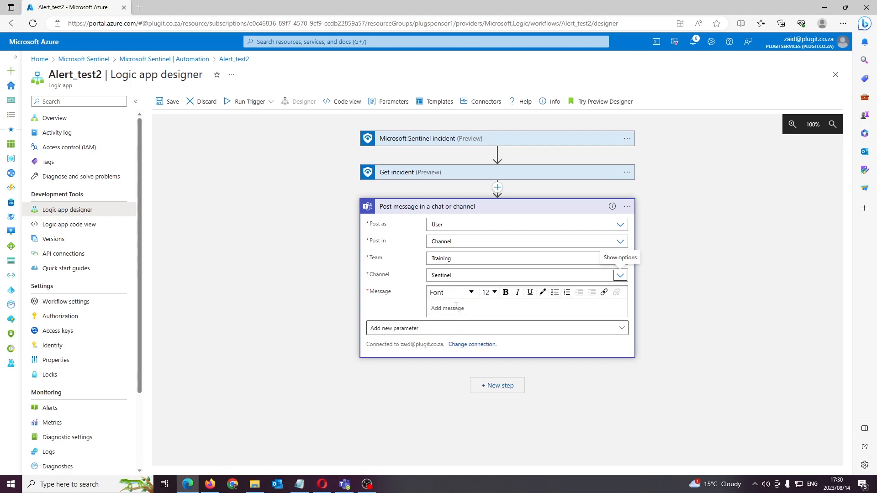
# Write "An incident was triggered for" in the message, followed by the Incident Title dynamic content from Get incident
pyautogui.click(459, 307)
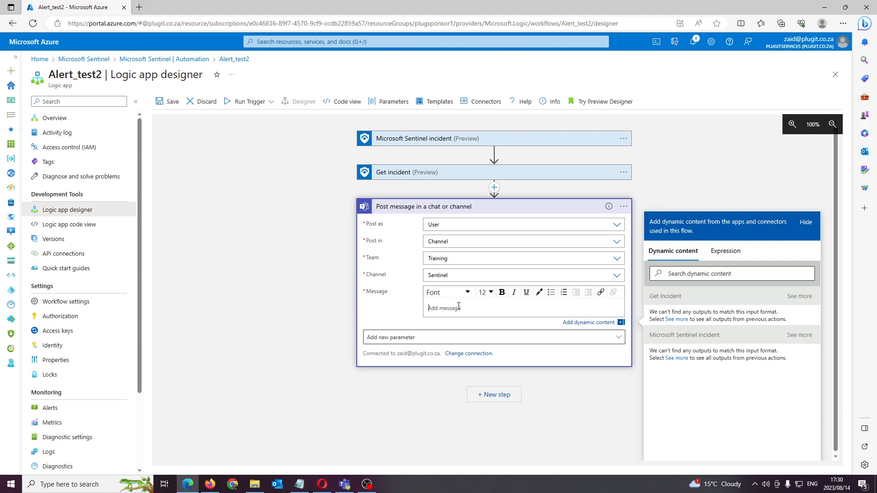
pyautogui.write('An incident was triggered for')
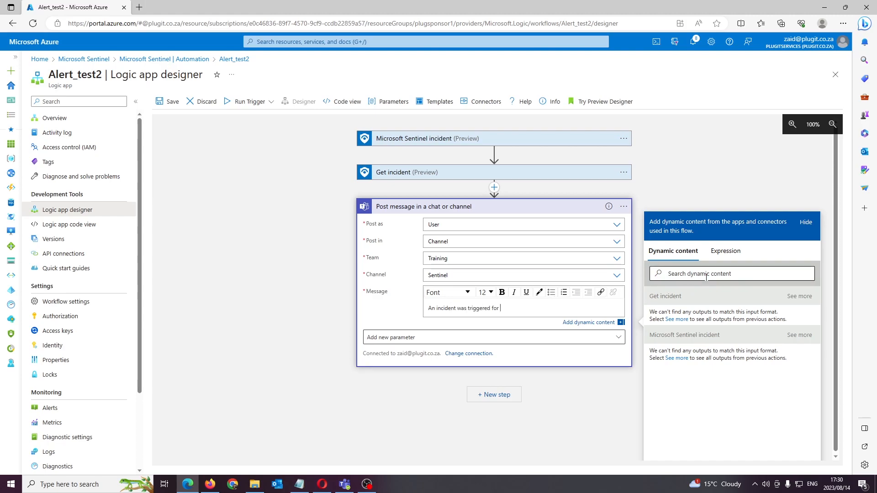
pyautogui.click(676, 320)
pyautogui.scroll(-3, 724, 366)
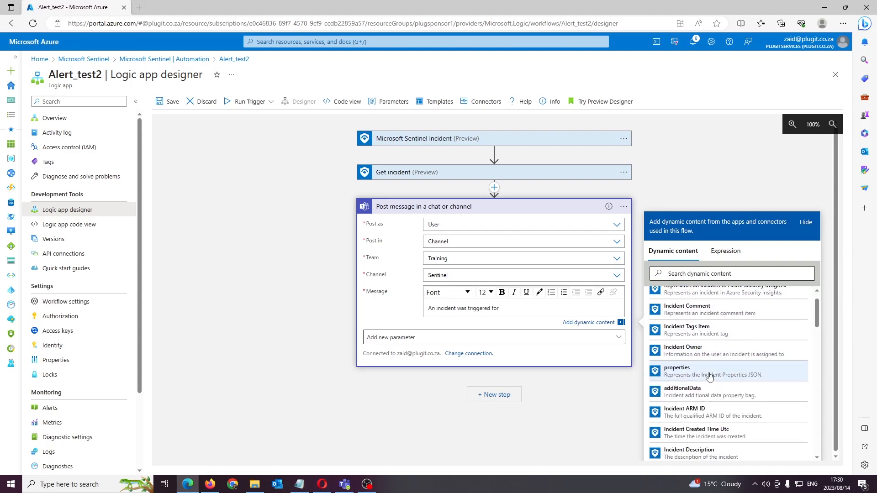
pyautogui.scroll(-2, 718, 383)
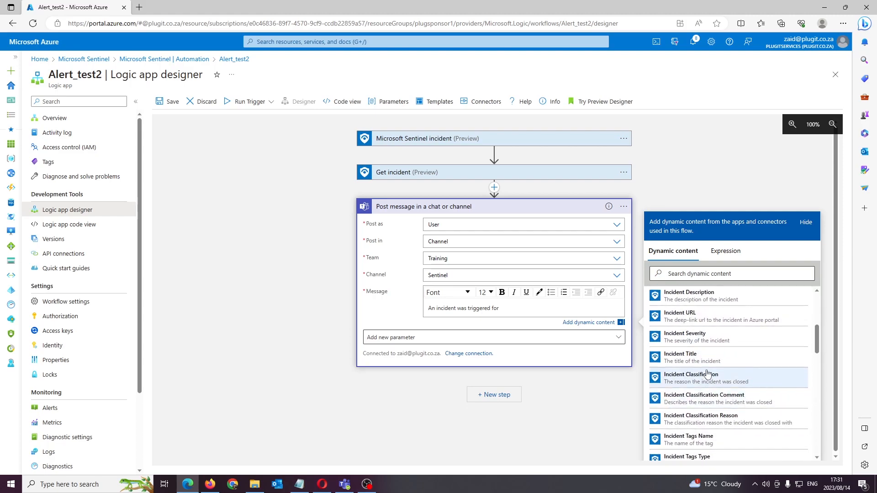
pyautogui.click(707, 362)
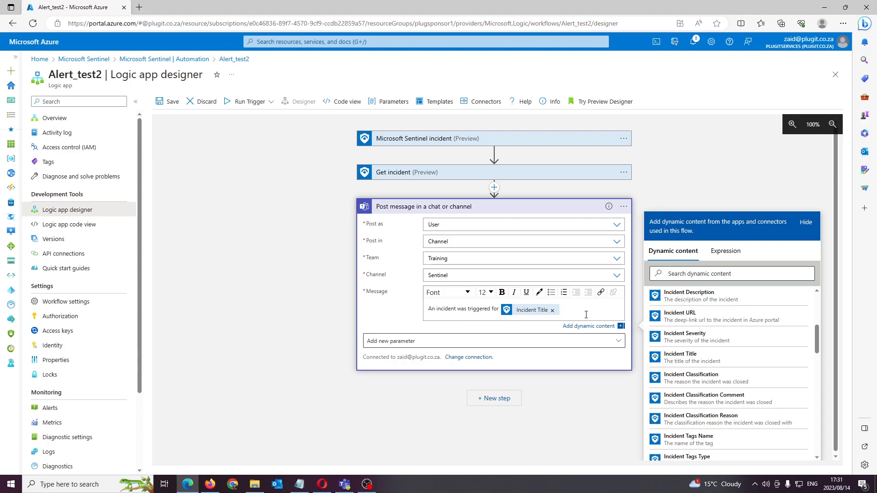
# Continue the message with "on" and Get incident's Incident Created Time Utc dynamic content, found by searching for "time"
pyautogui.click(731, 274)
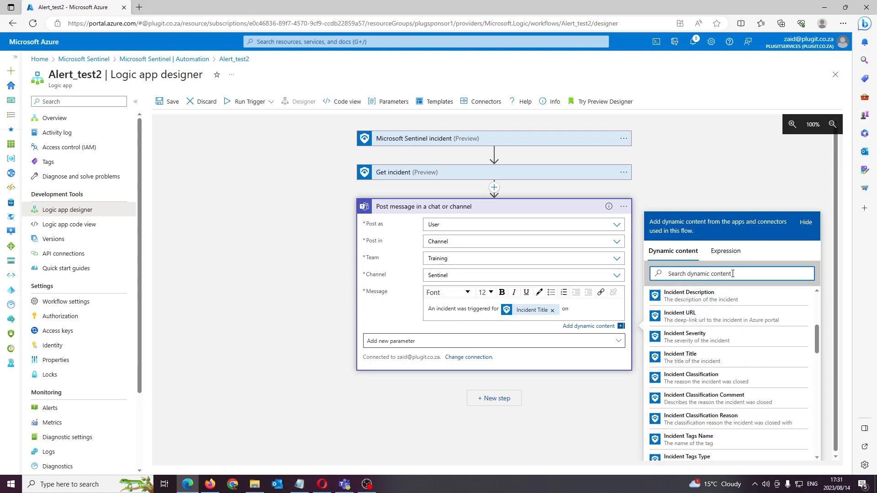
pyautogui.write('time')
pyautogui.click(696, 313)
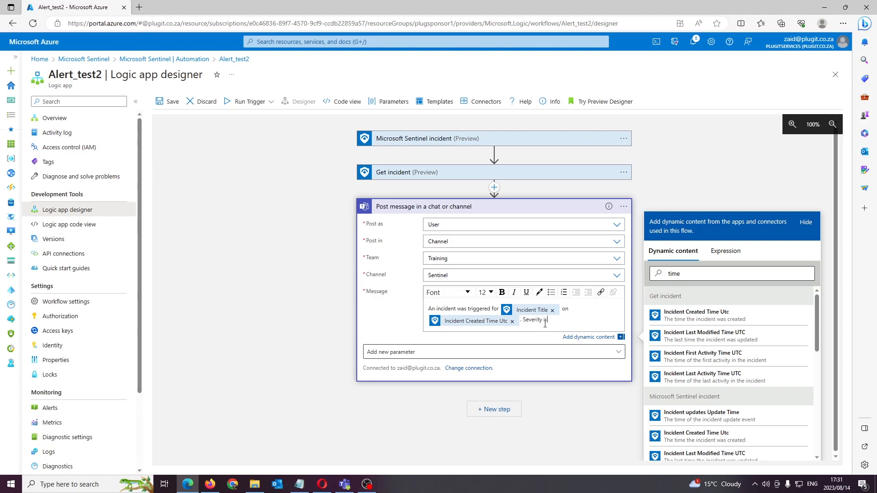
# Remove the trailing "Severity is" from the message and shorten the opening word "An" to "A"
pyautogui.click(710, 275)
pyautogui.doubleClick(710, 275)
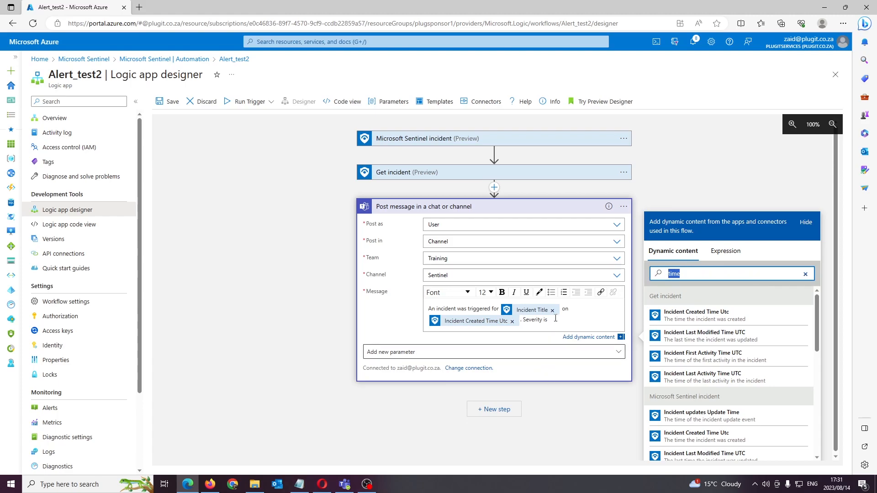
pyautogui.moveTo(555, 318); pyautogui.dragTo(524, 322)
pyautogui.press('BackSpace')
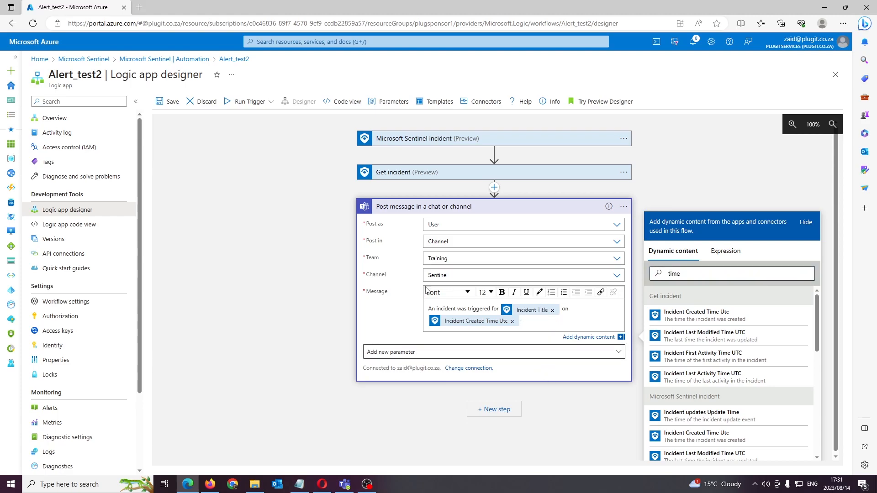
pyautogui.press('BackSpace')
pyautogui.press('BackSpace')
pyautogui.write('medium ')
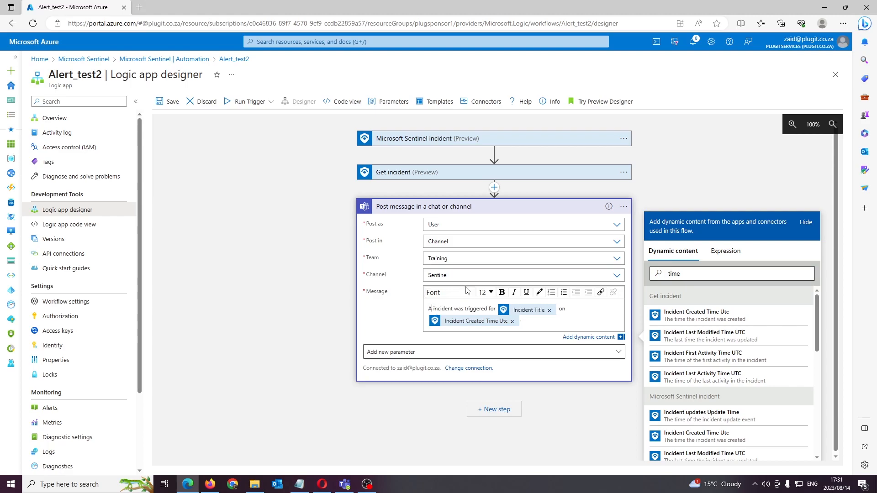
pyautogui.write('s')
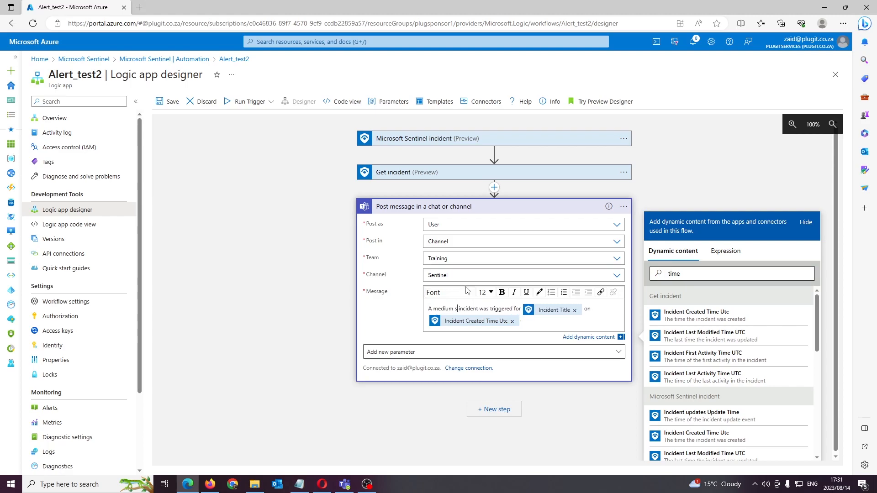
pyautogui.press('BackSpace')
pyautogui.press('BackSpace')
pyautogui.press('BackSpace')
pyautogui.press('BackSpace')
pyautogui.press('BackSpace')
pyautogui.press('BackSpace')
pyautogui.press('BackSpace')
pyautogui.press('BackSpace')
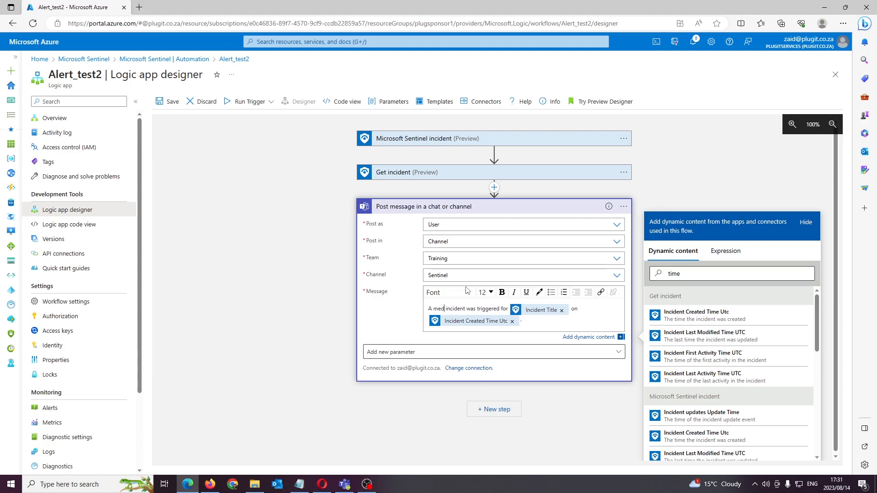
# Insert Get incident's Incident Severity dynamic content and the word "severity" before "incident" in the message, searching for "severity"
pyautogui.write('severity')
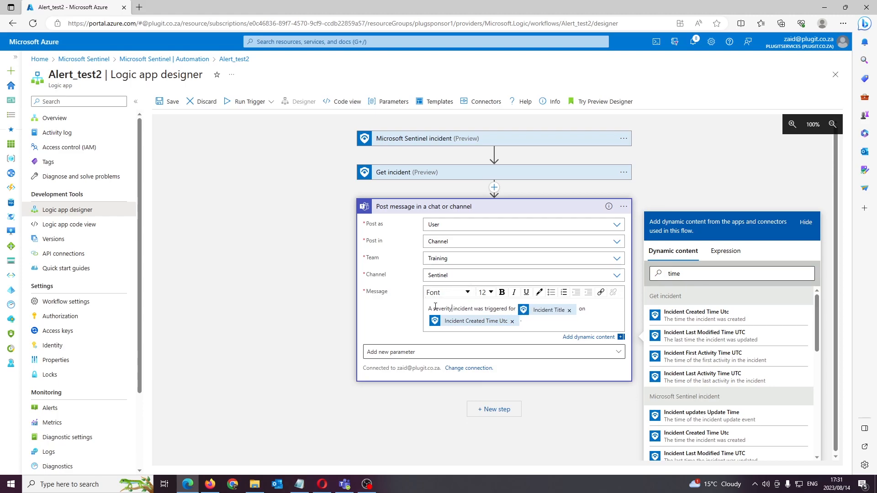
pyautogui.doubleClick(673, 273)
pyautogui.write('sev')
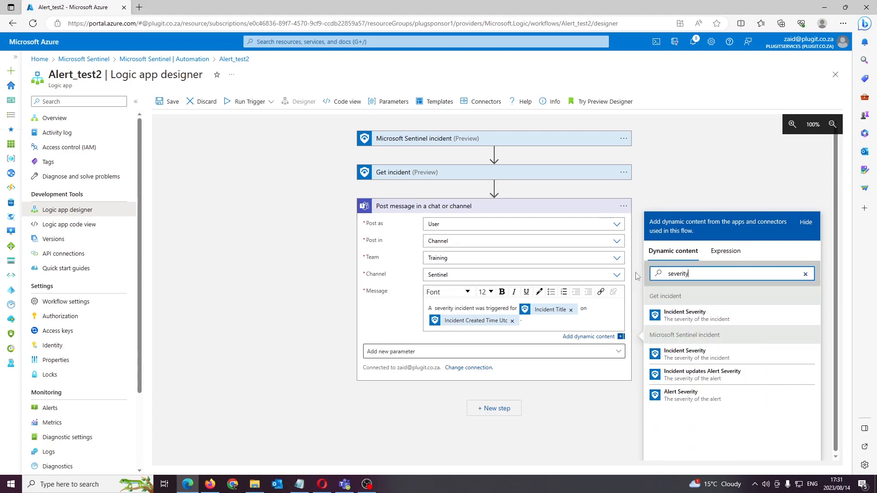
pyautogui.write('erity')
pyautogui.click(715, 316)
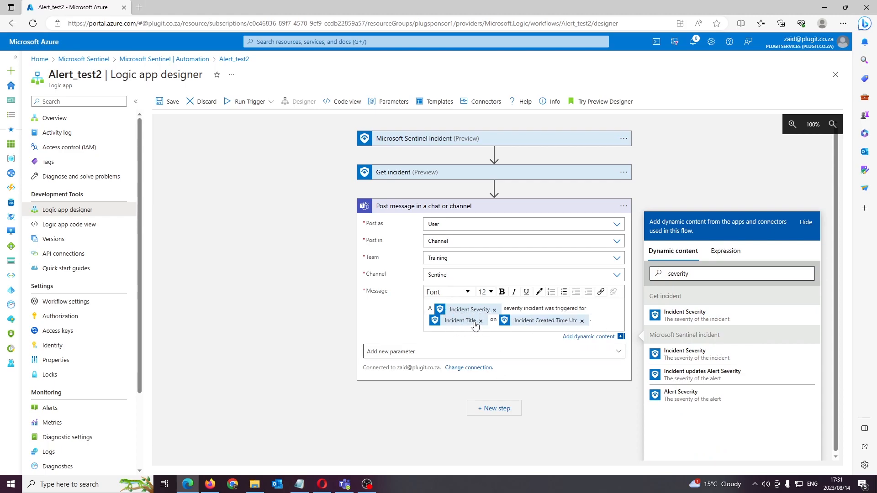
pyautogui.click(606, 322)
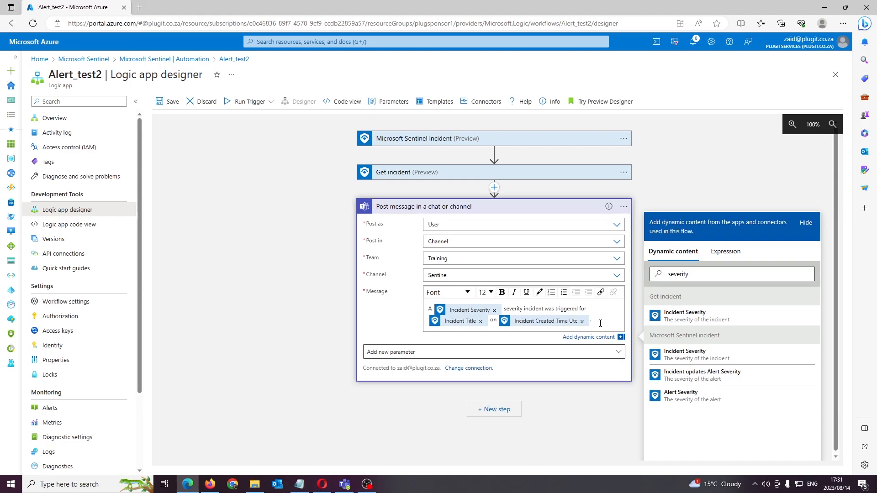
pyautogui.click(585, 351)
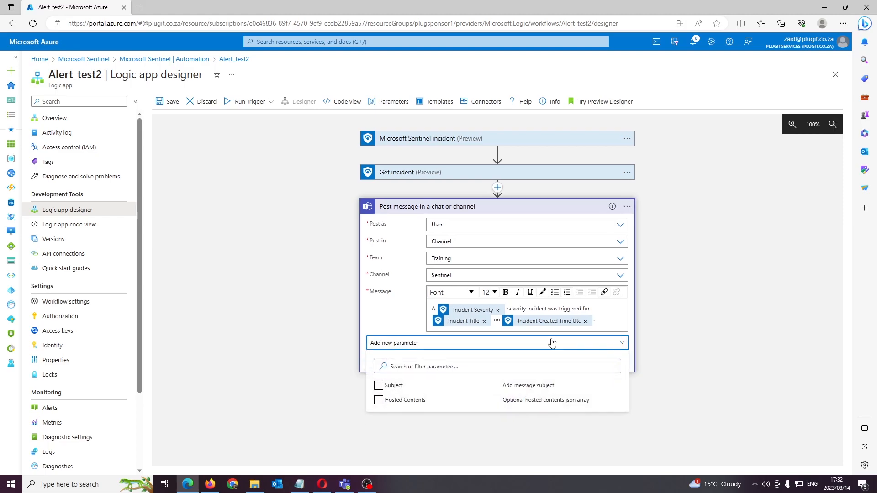
pyautogui.click(402, 316)
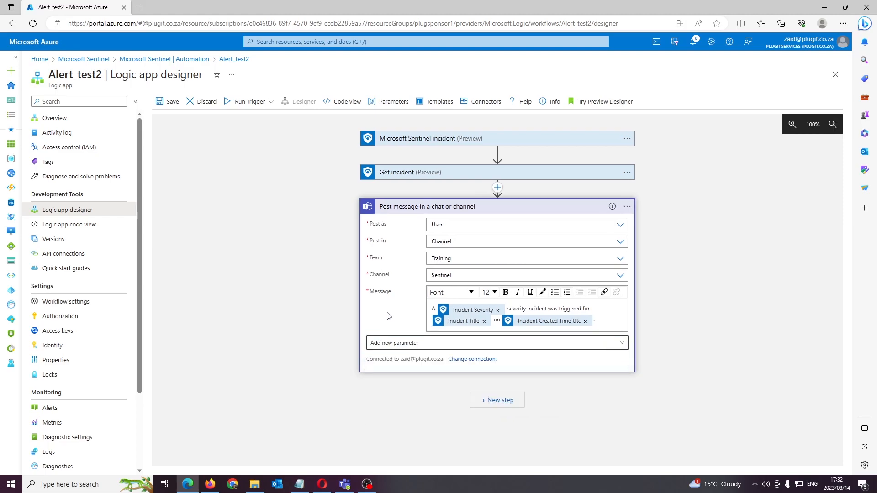
# Collapse the Post message in a chat or channel action and save the Alert_test2 playbook
pyautogui.click(457, 207)
pyautogui.click(477, 206)
pyautogui.click(399, 205)
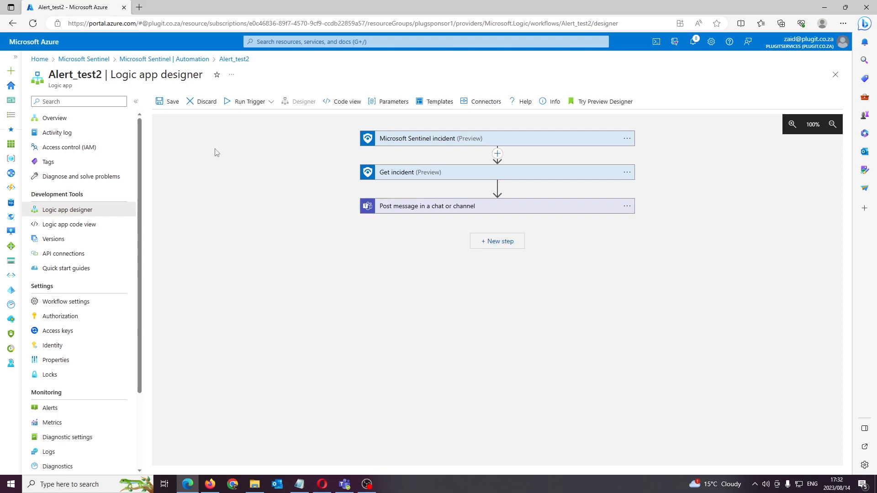
pyautogui.click(170, 102)
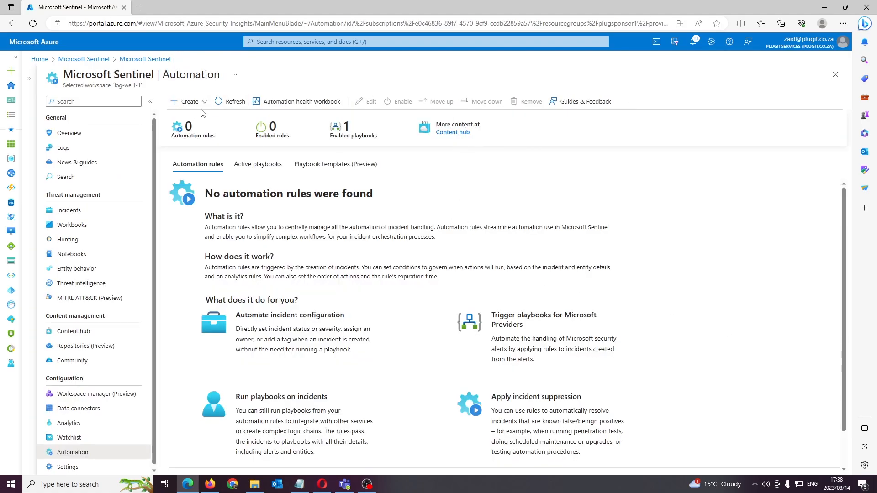
# Start a new automation rule on Microsoft Sentinel's Automation page and name it "test automation"
pyautogui.click(187, 101)
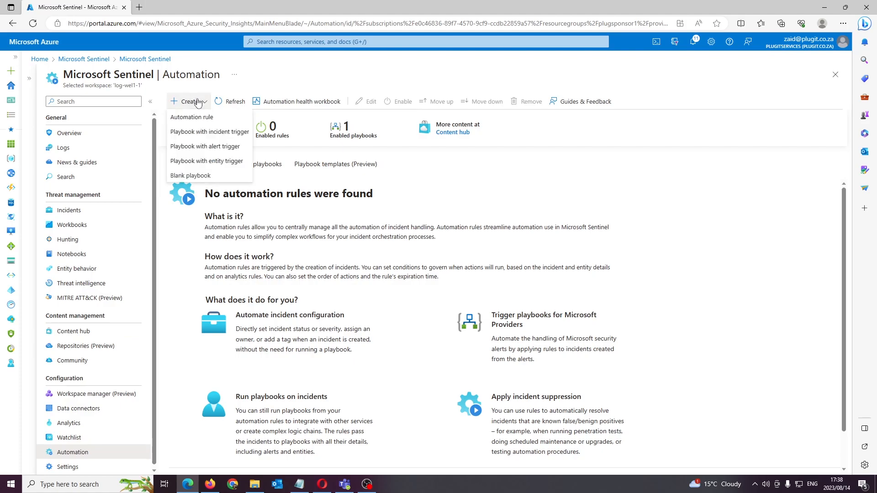
pyautogui.click(222, 118)
pyautogui.write('test automation')
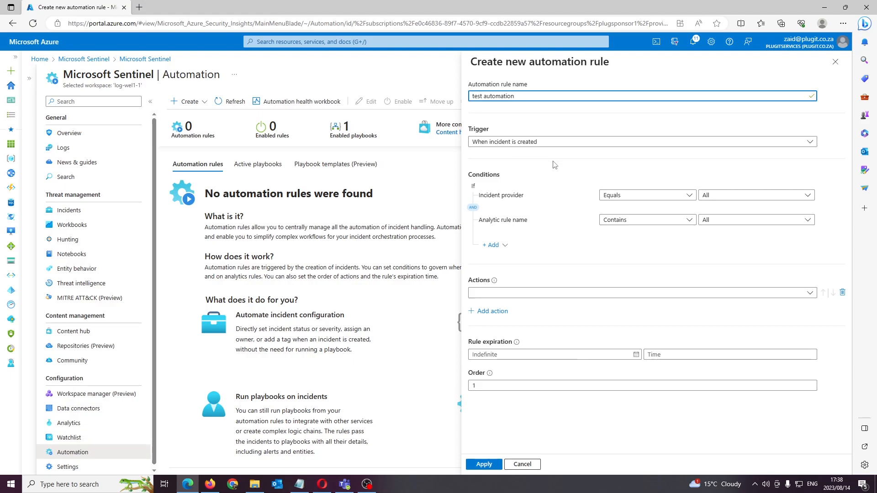
# Set the rule conditions to incident provider equals Microsoft Sentinel and analytic rule name contains the sign-in from other location rule
pyautogui.click(706, 195)
pyautogui.click(731, 241)
pyautogui.click(703, 181)
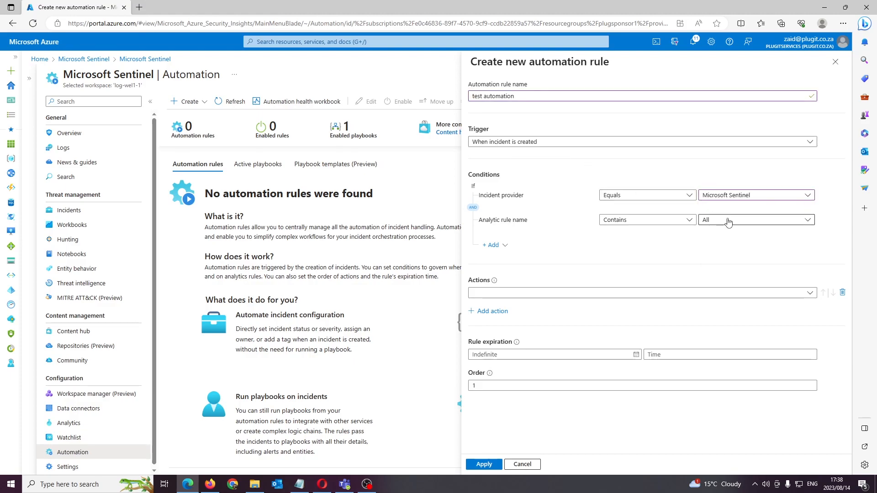
pyautogui.click(753, 224)
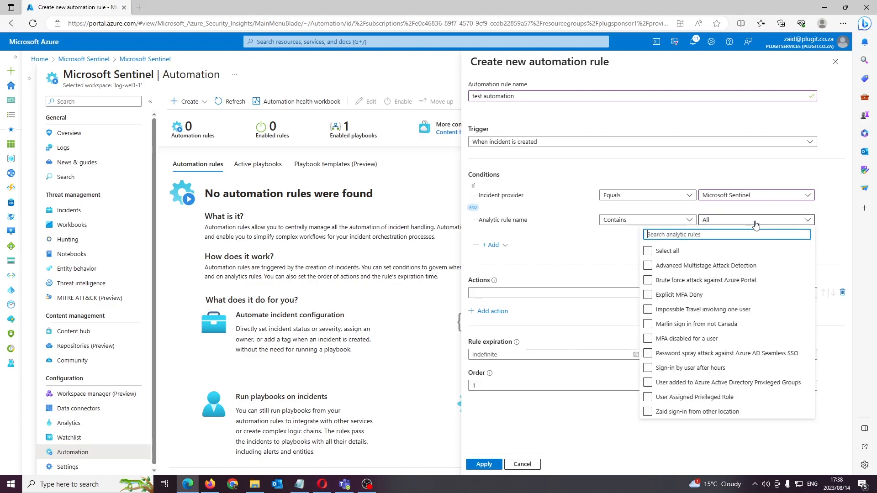
pyautogui.click(686, 412)
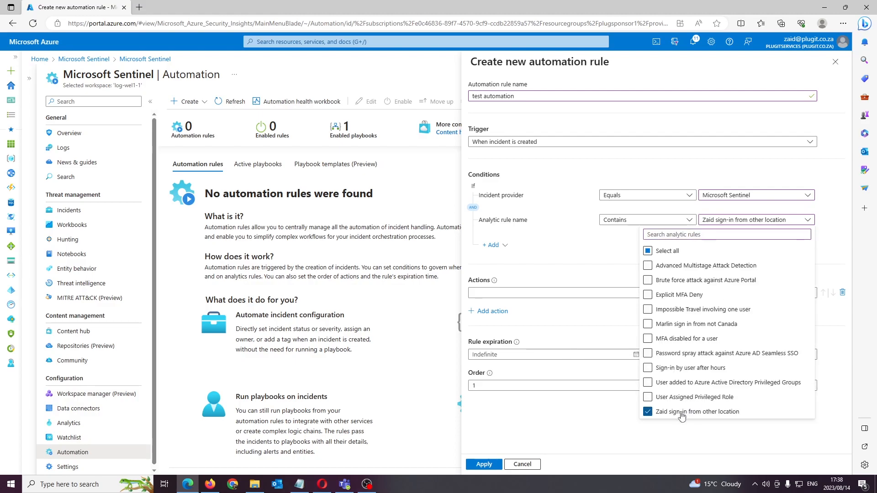
pyautogui.click(705, 186)
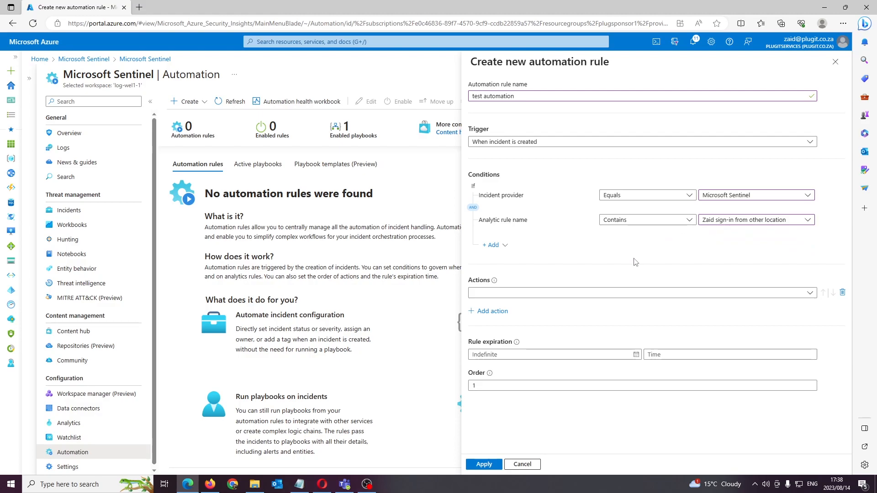
# Add a Run playbook action that uses the Alert_test2 playbook and apply the automation rule
pyautogui.click(602, 293)
pyautogui.click(599, 293)
pyautogui.click(588, 294)
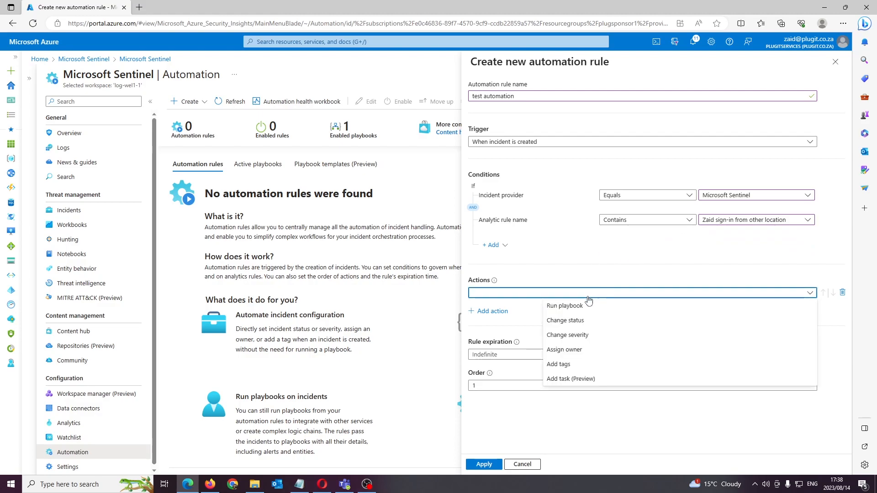
pyautogui.click(570, 306)
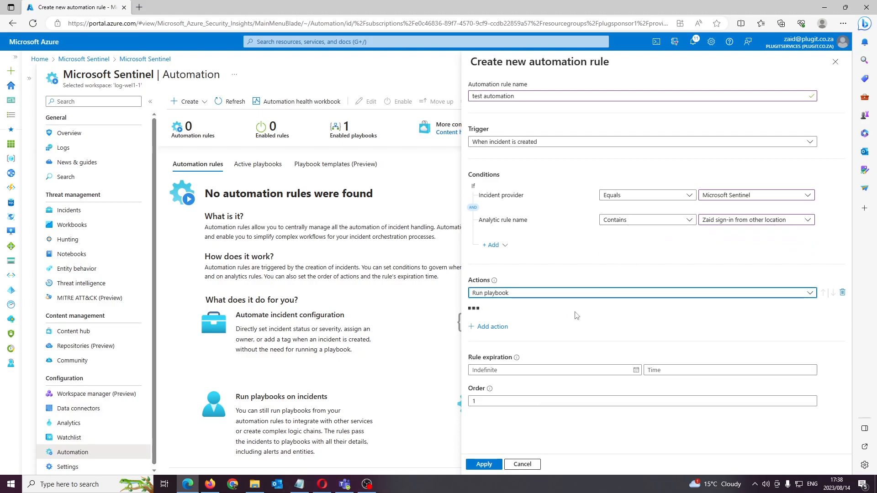
pyautogui.click(572, 311)
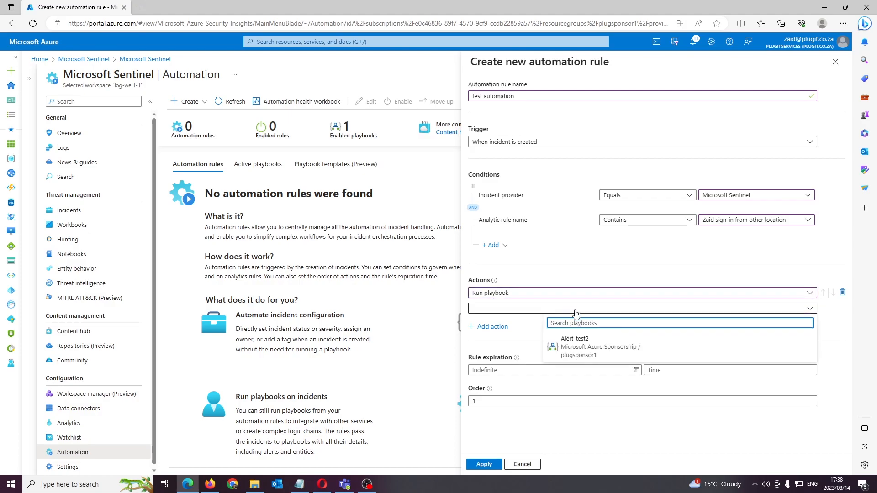
pyautogui.click(590, 351)
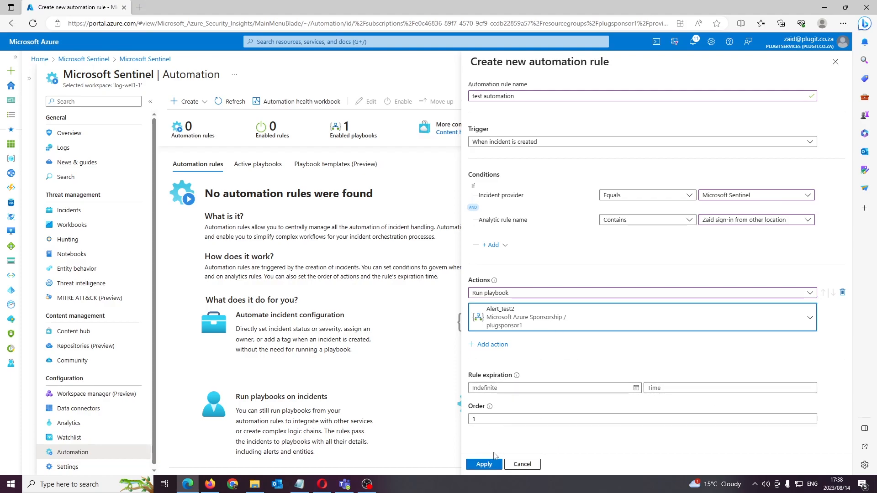
pyautogui.click(485, 464)
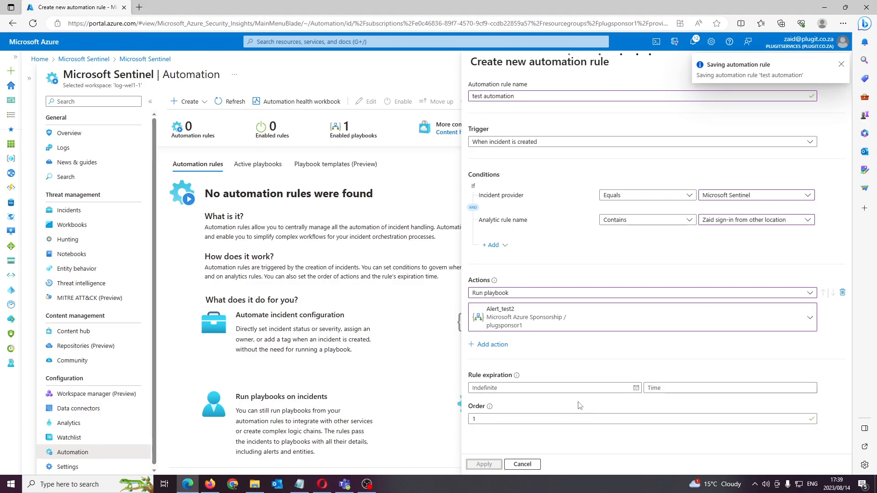
# Switch to the Opera browser, sign in to Microsoft Azure with the listed account and its password, and choose to stay signed in
pyautogui.click(329, 485)
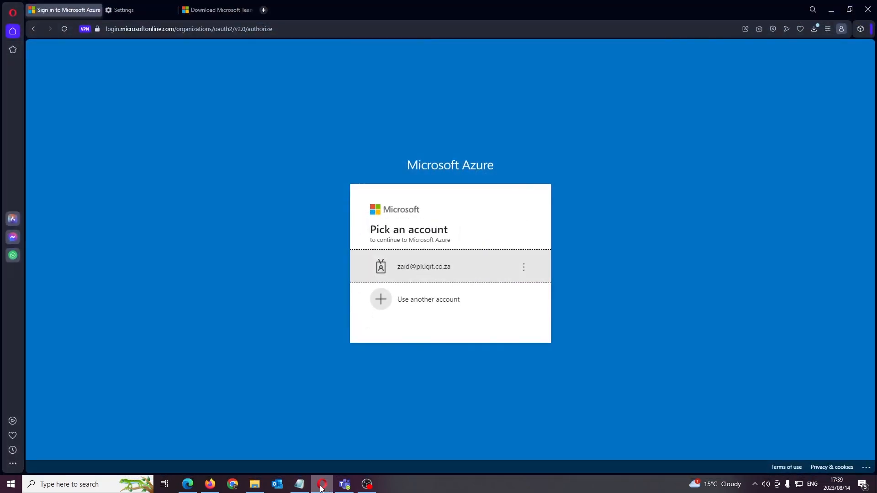
pyautogui.click(477, 279)
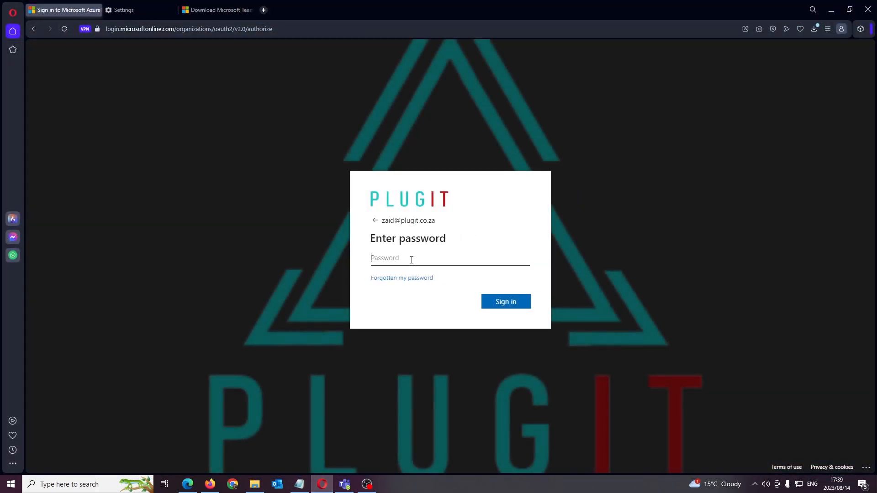
pyautogui.write('•')
pyautogui.press('BackSpace')
pyautogui.press('BackSpace')
pyautogui.press('BackSpace')
pyautogui.press('BackSpace')
pyautogui.press('BackSpace')
pyautogui.press('BackSpace')
pyautogui.press('BackSpace')
pyautogui.press('BackSpace')
pyautogui.press('BackSpace')
pyautogui.press('BackSpace')
pyautogui.write('•')
pyautogui.press('Return')
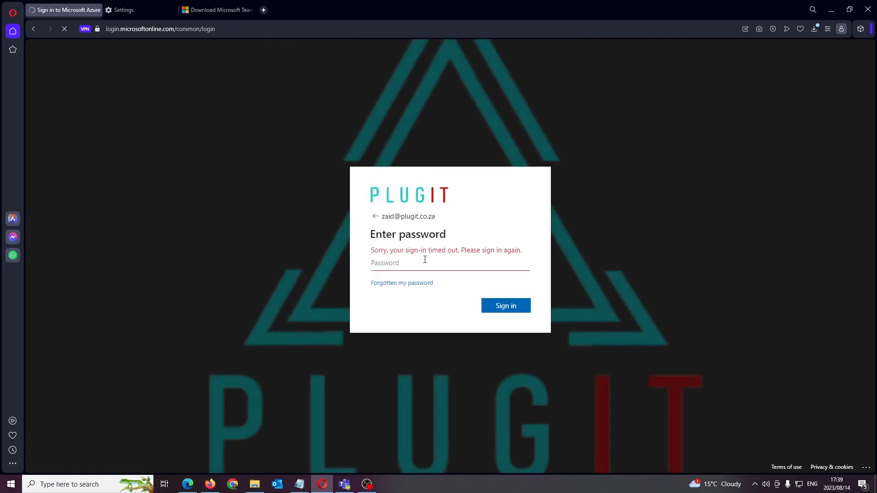
pyautogui.write('•••')
pyautogui.press('Return')
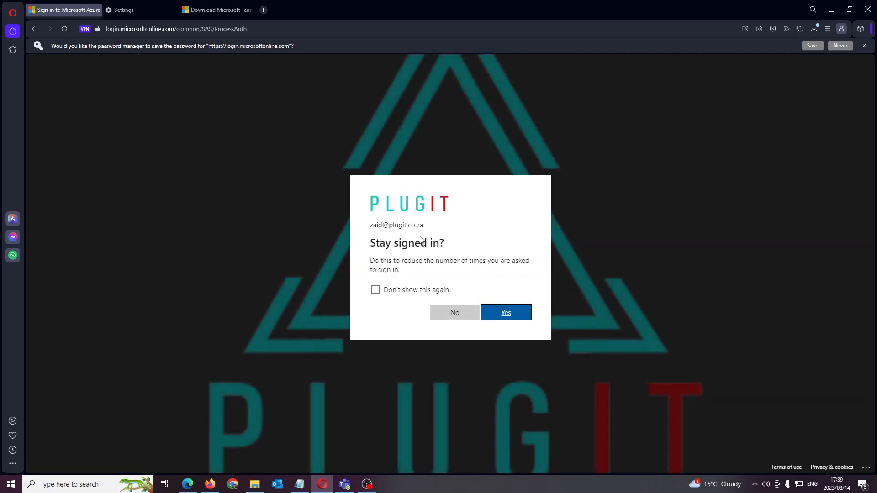
pyautogui.click(506, 313)
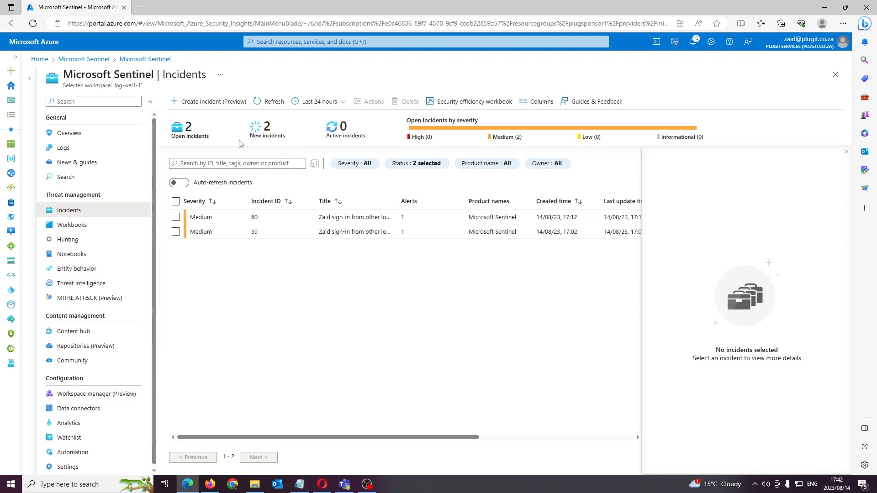
# Refresh Microsoft Sentinel's incident list in the Edge browser and examine the details of incident 60
pyautogui.click(257, 103)
pyautogui.click(322, 217)
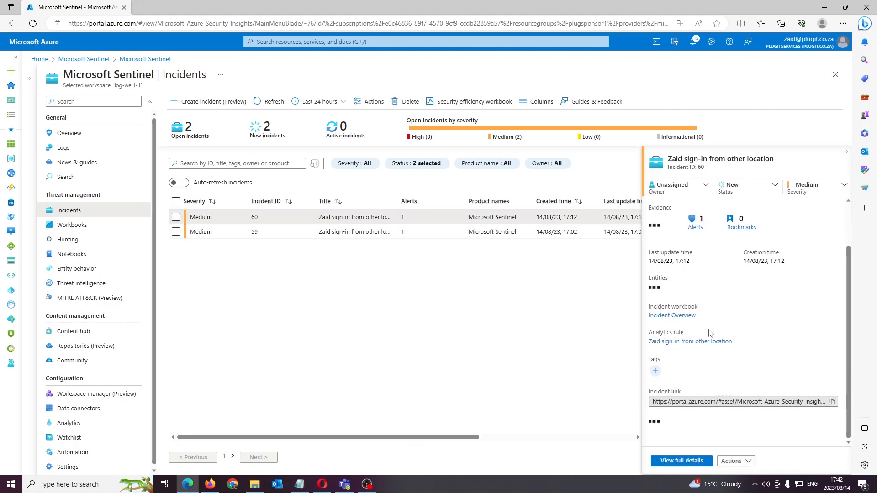
pyautogui.scroll(-2, 753, 359)
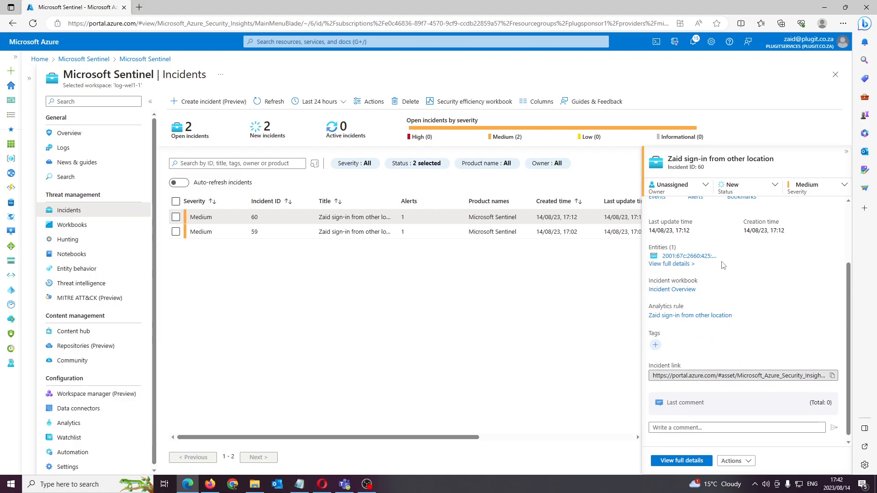
# Open incident 60's analytics rule and review its rule logic, including the query and entity mapping
pyautogui.click(689, 316)
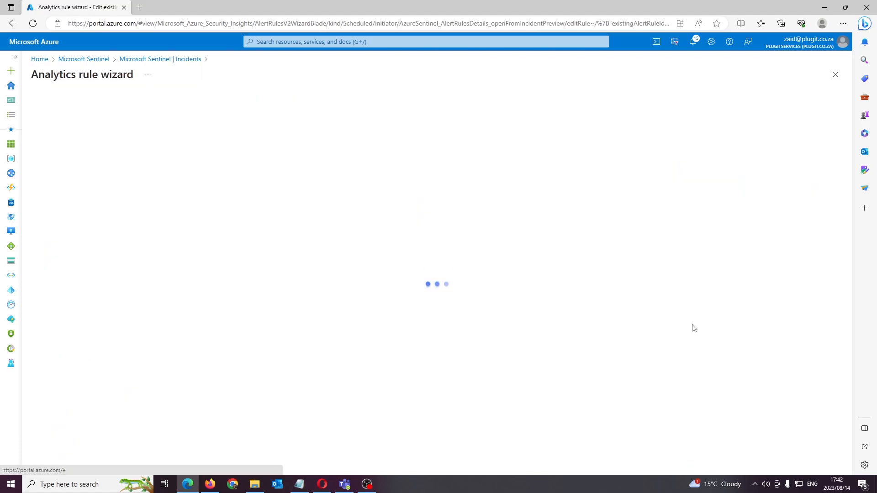
pyautogui.click(83, 108)
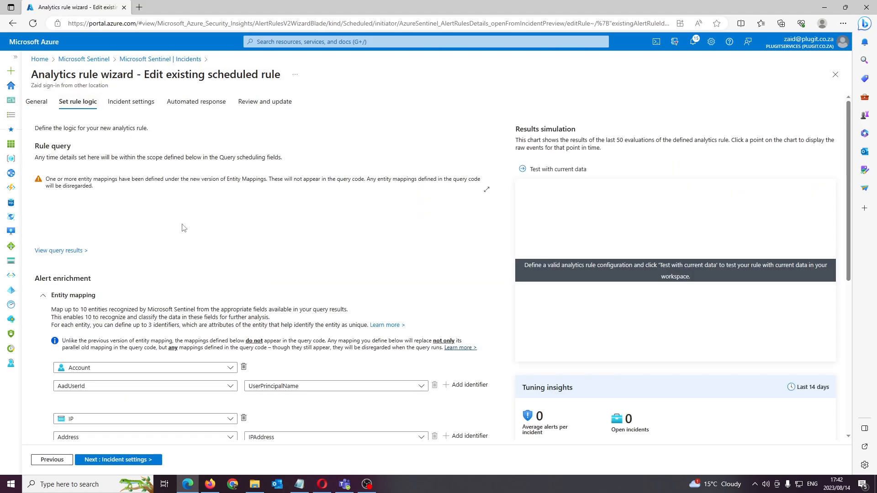
pyautogui.scroll(-4, 185, 276)
pyautogui.scroll(4, 196, 370)
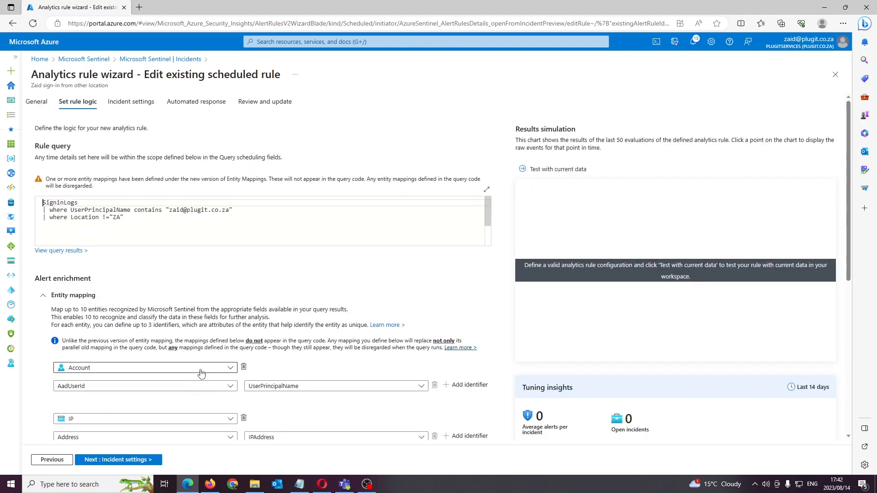
pyautogui.scroll(-3, 274, 353)
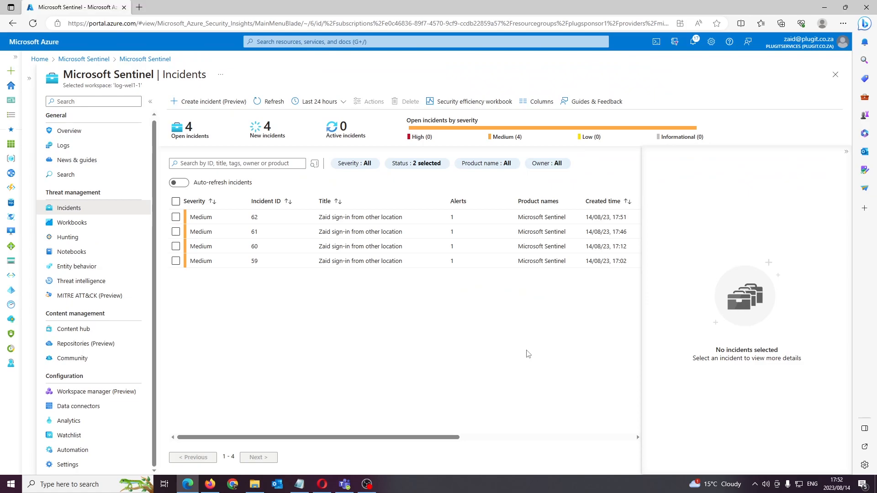
# Review the details of incident 62 and check the alert message posted in the Sentinel channel in Microsoft Teams
pyautogui.click(604, 217)
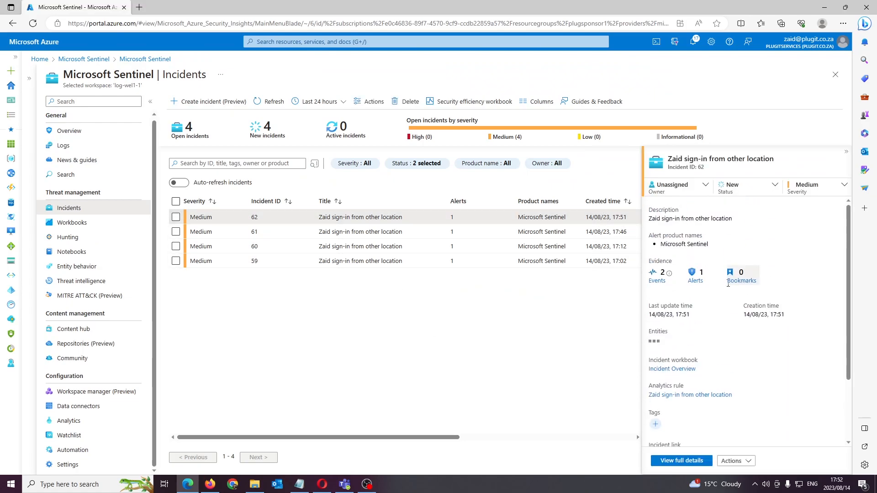
pyautogui.scroll(-2, 725, 316)
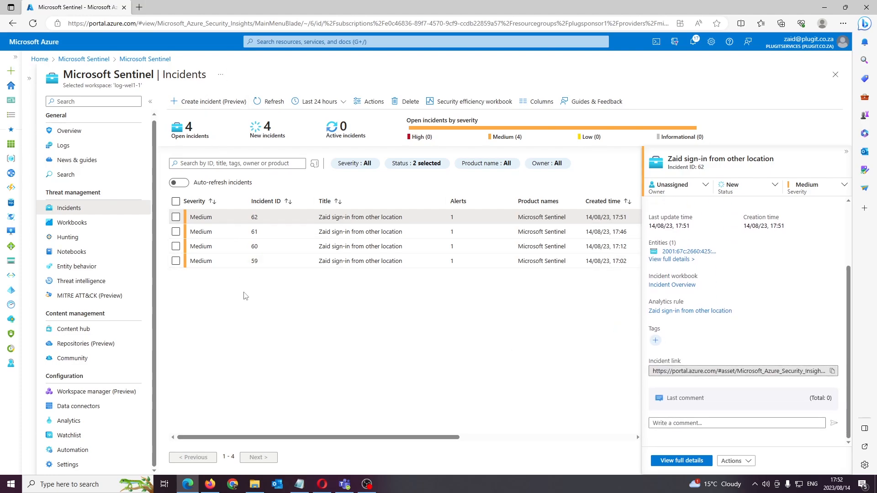
pyautogui.click(344, 485)
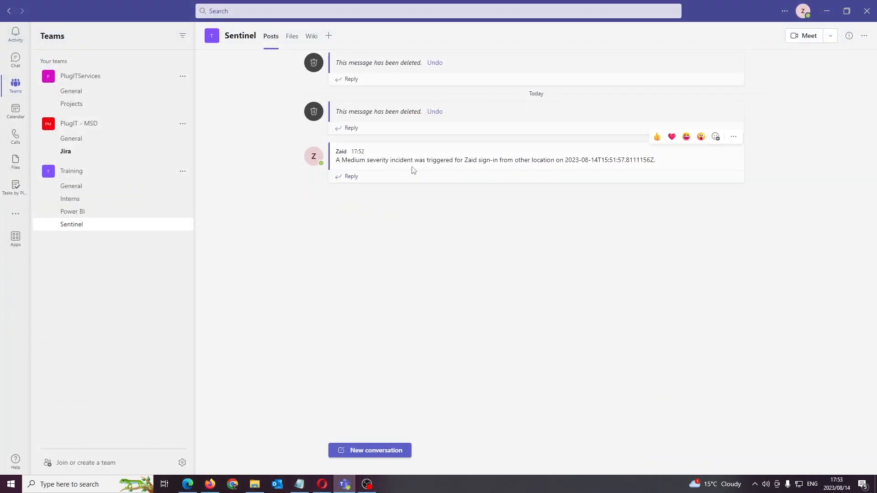
pyautogui.moveTo(464, 161); pyautogui.dragTo(665, 170)
pyautogui.click(613, 204)
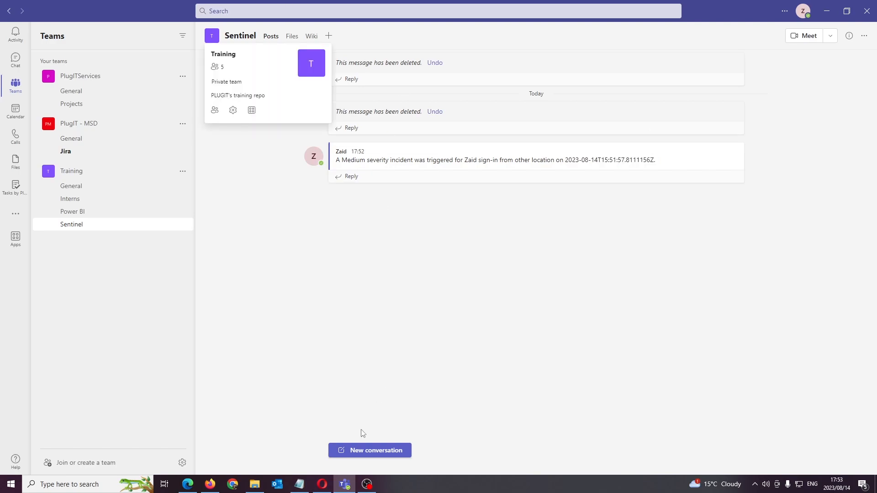
pyautogui.click(345, 485)
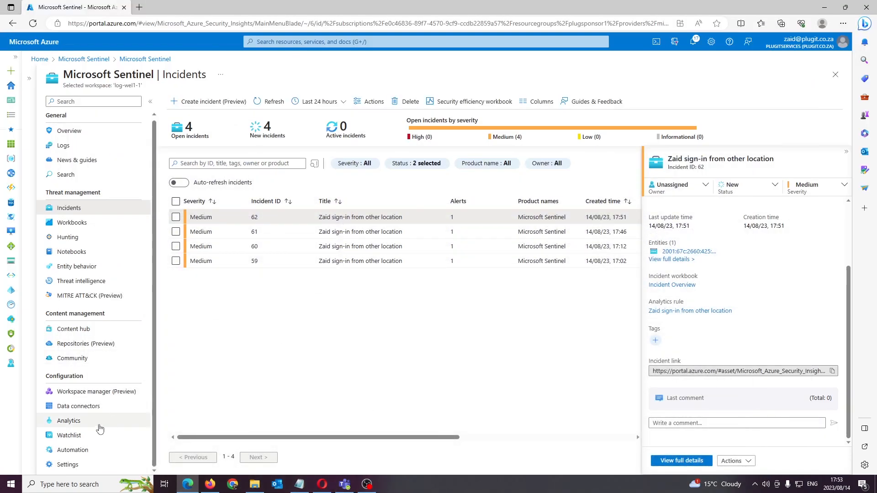
# Open the Alert_test2 playbook from Sentinel's active playbooks and view its 17:52 run from the runs history
pyautogui.click(87, 450)
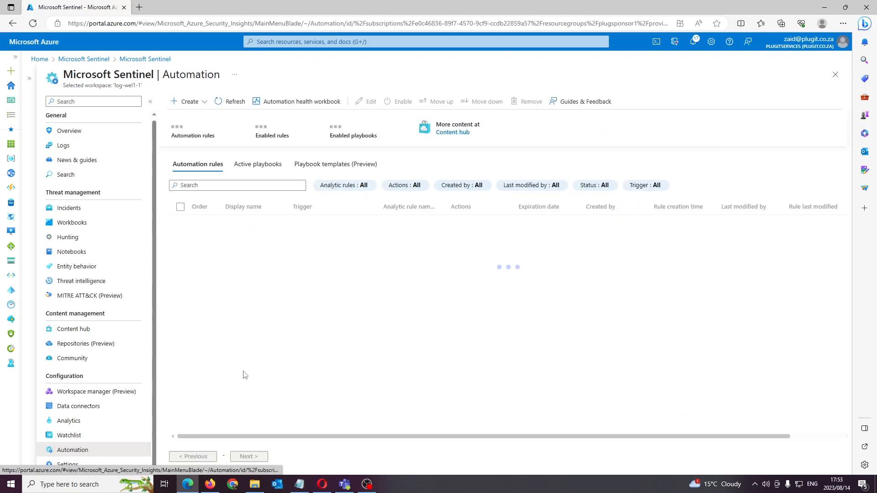
pyautogui.click(255, 165)
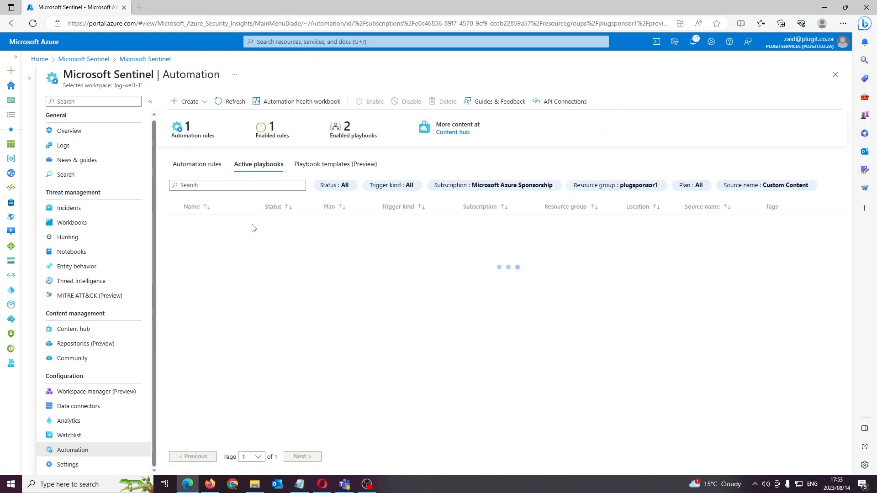
pyautogui.click(201, 225)
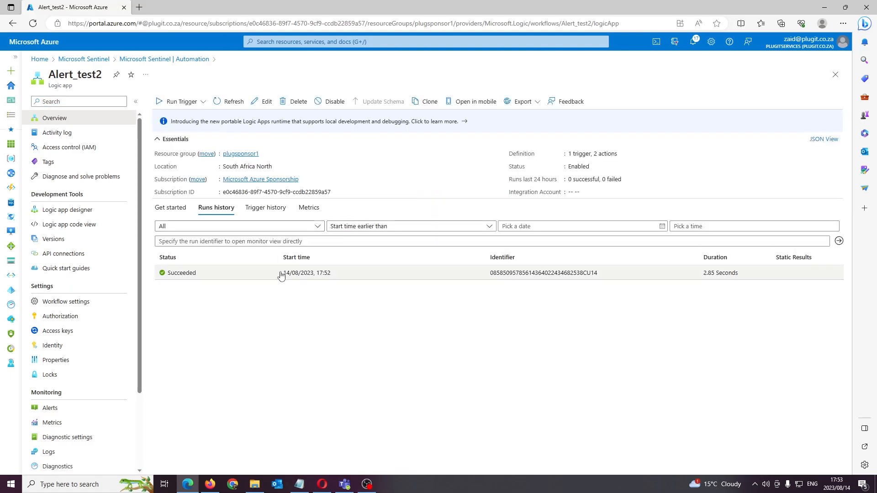
pyautogui.click(285, 274)
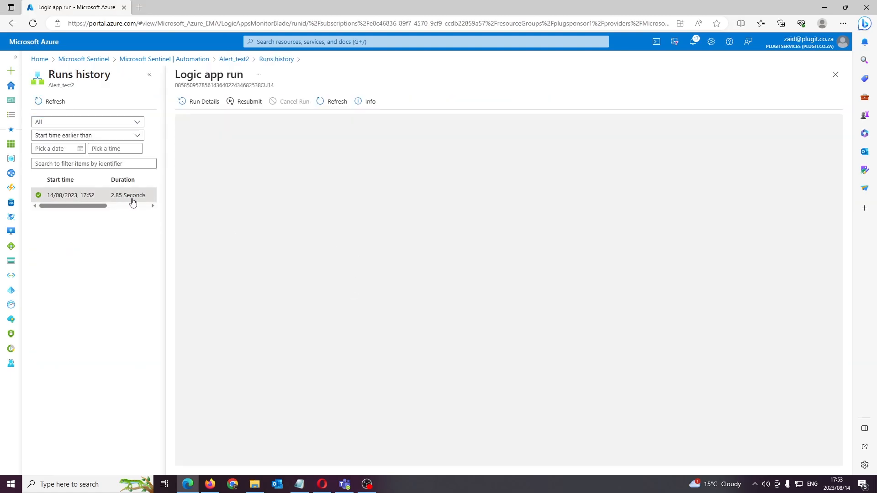